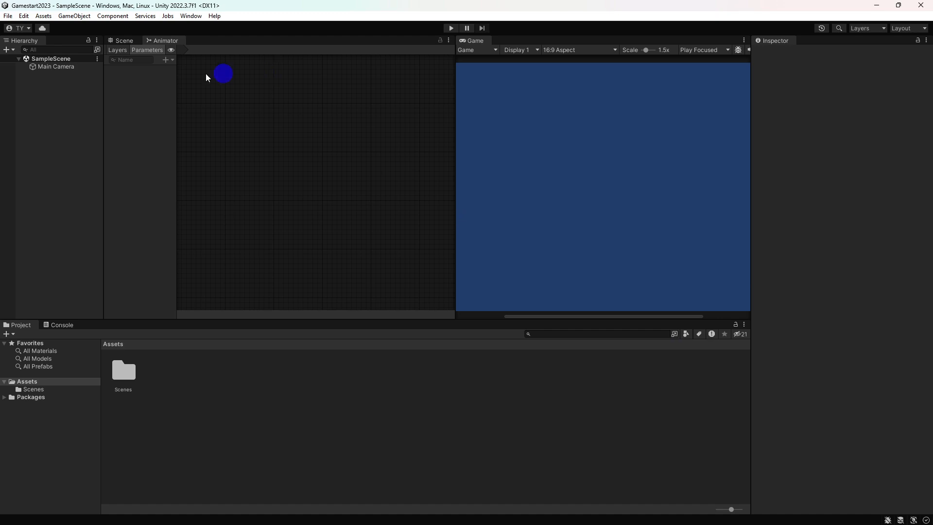
Bring the Scene view to the front in place of the Animator
{"action": "left_click", "coordinate": [117, 43]}
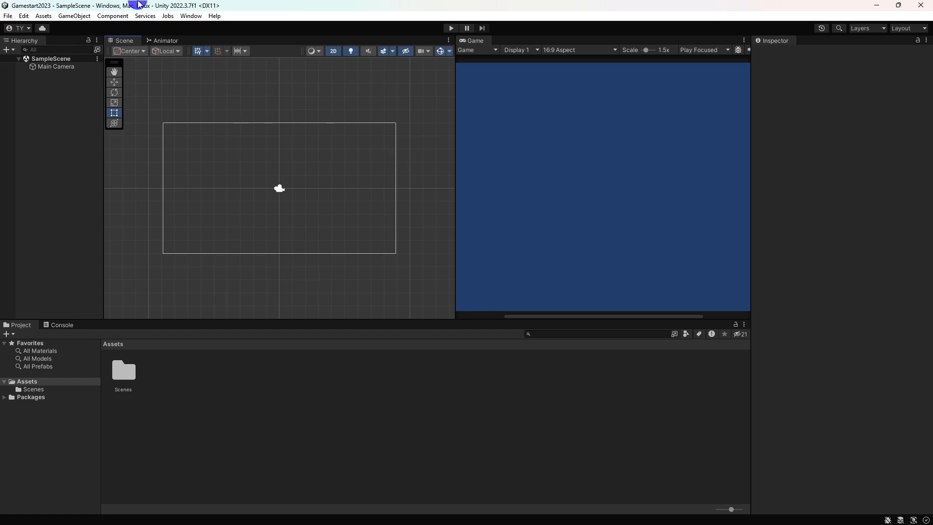
{"action": "left_click", "coordinate": [10, 17]}
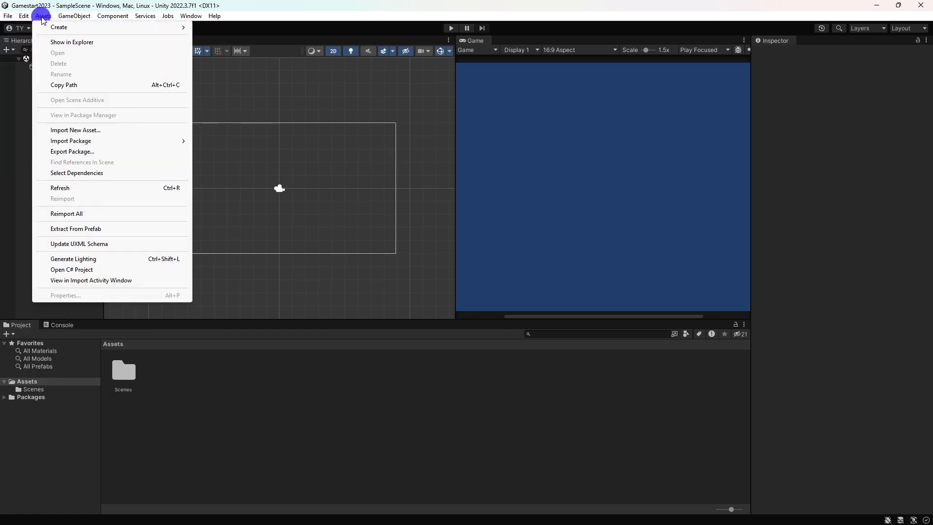
{"action": "mouse_move", "coordinate": [77, 16]}
{"action": "mouse_move", "coordinate": [148, 16]}
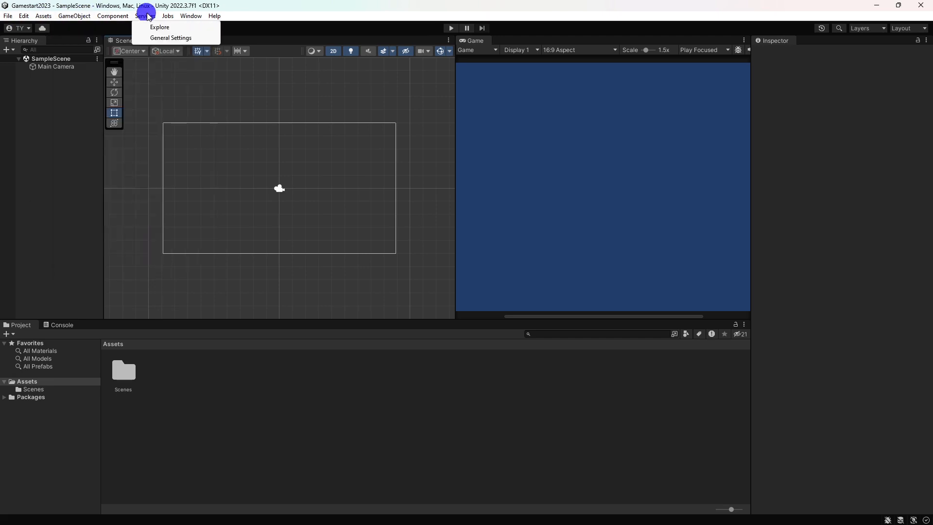
{"action": "left_click", "coordinate": [353, 4]}
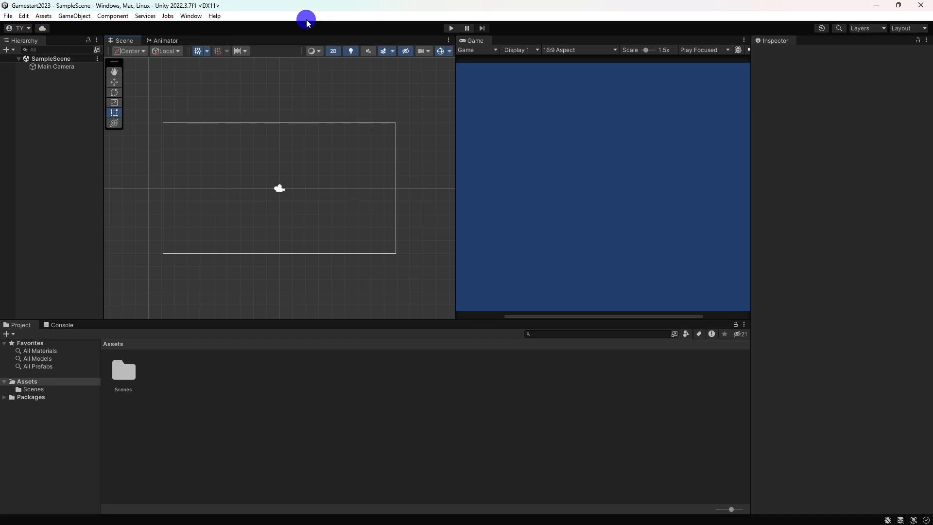
{"action": "left_click", "coordinate": [7, 18]}
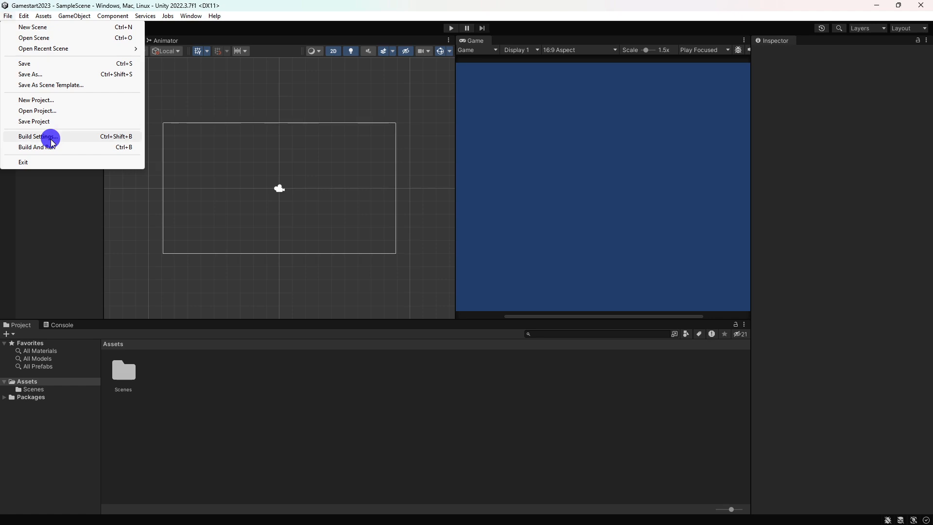
{"action": "mouse_move", "coordinate": [26, 16]}
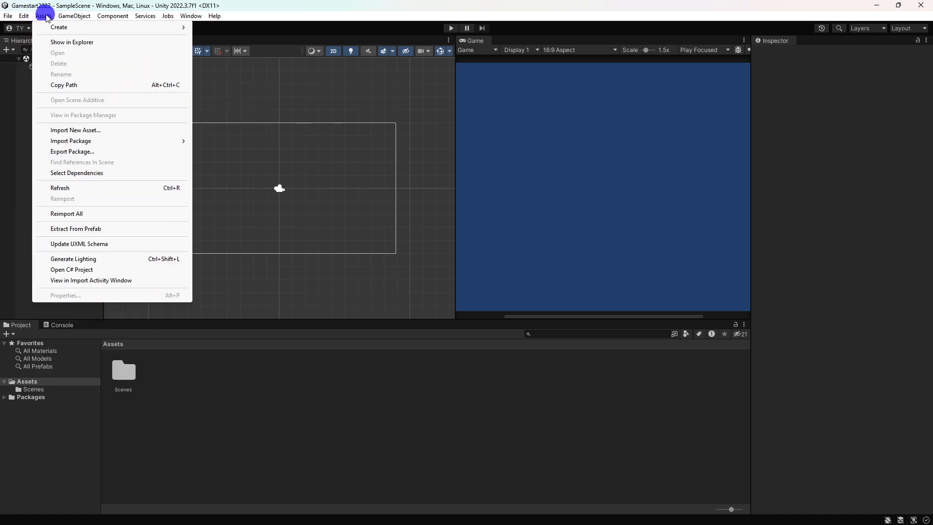
{"action": "left_click", "coordinate": [48, 16]}
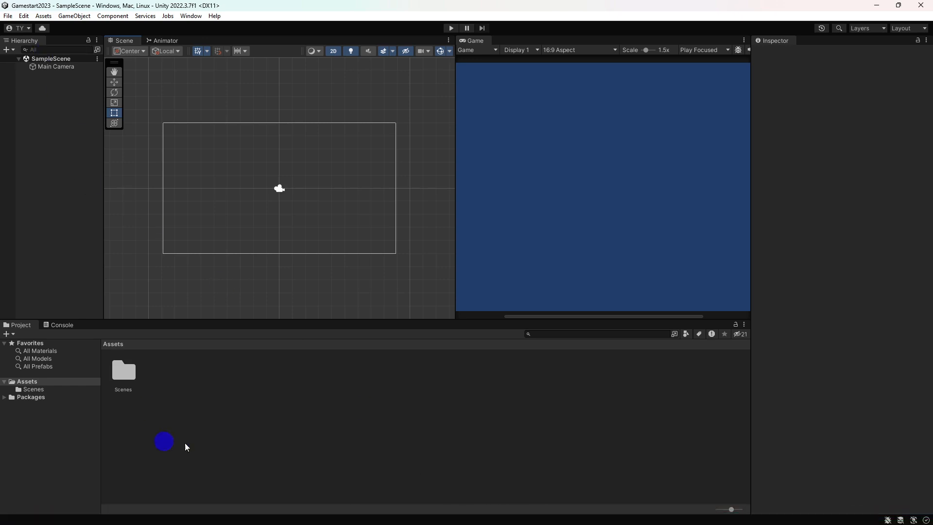
{"action": "left_click", "coordinate": [534, 514]}
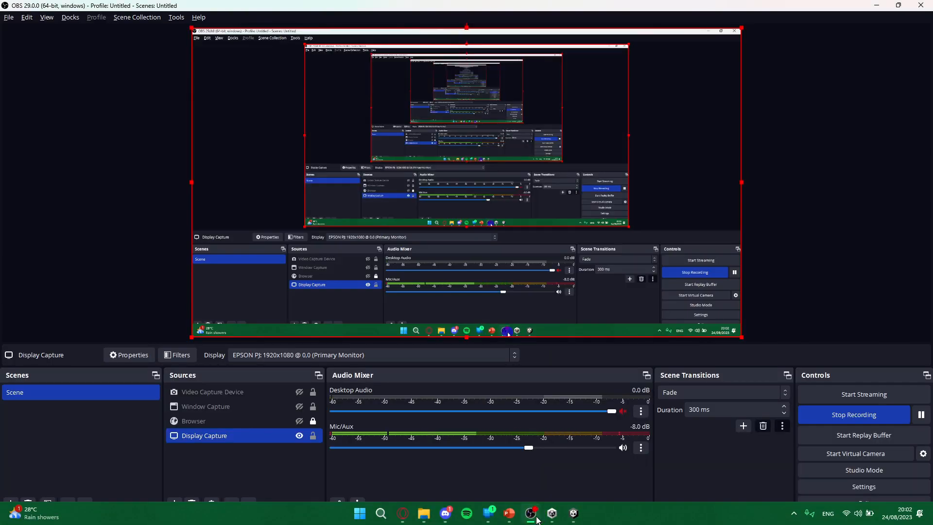
{"action": "left_click", "coordinate": [535, 516]}
{"action": "left_click", "coordinate": [45, 176]}
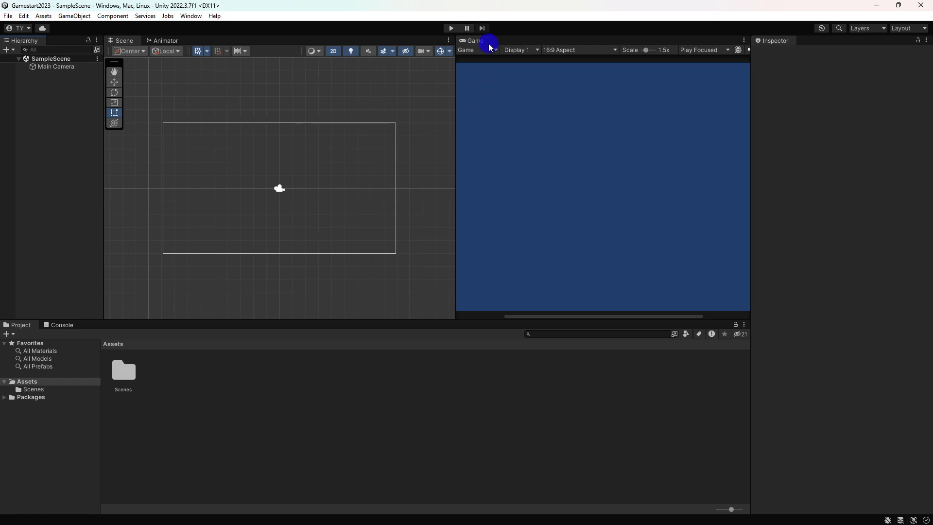
Group the Game view with the Scene and Animator views, then dock it separately beside the Scene view again
{"action": "left_click_drag", "start_coordinate": [481, 40], "coordinate": [170, 43]}
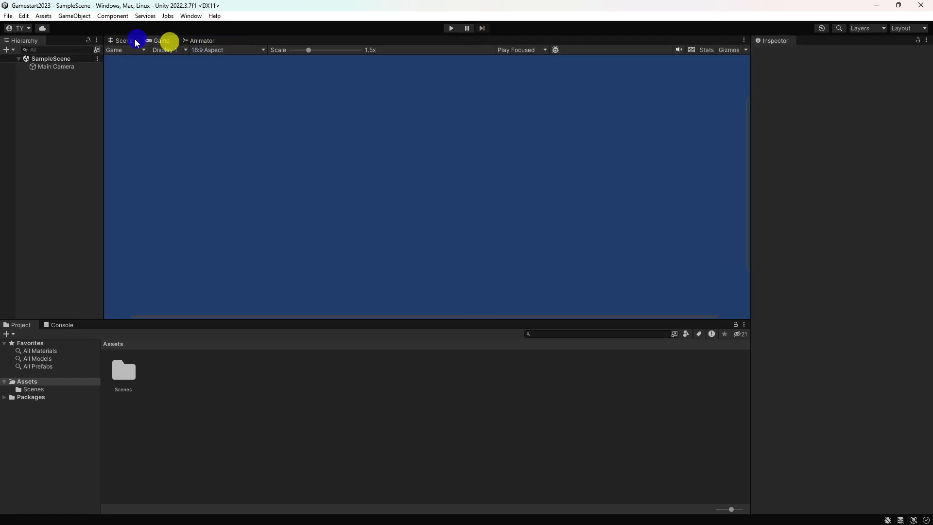
{"action": "left_click", "coordinate": [121, 40]}
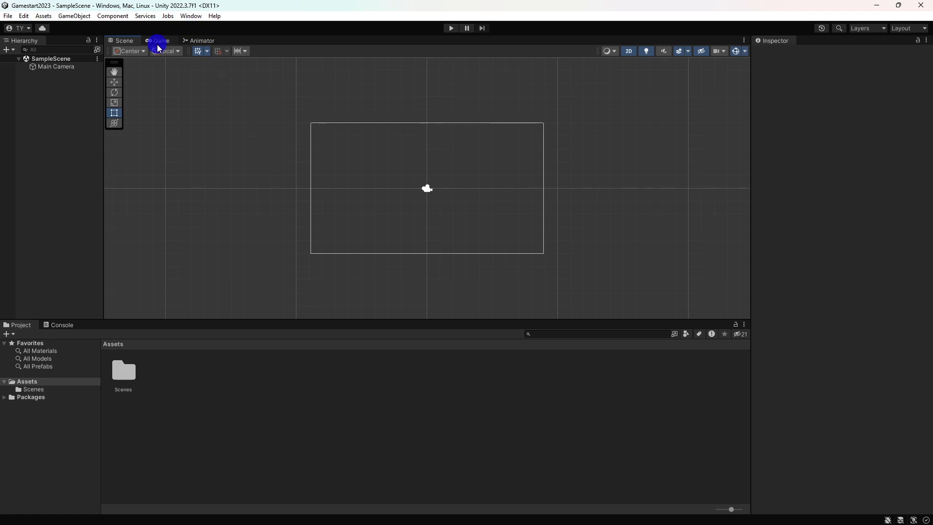
{"action": "left_click_drag", "start_coordinate": [158, 41], "coordinate": [685, 173]}
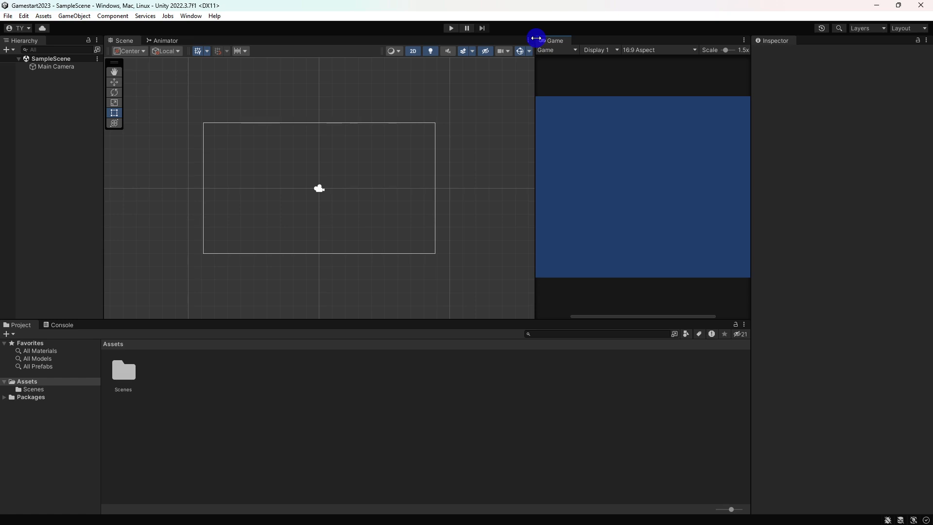
Add a 2D Circle sprite to SampleScene and widen the Game view
{"action": "right_click", "coordinate": [50, 157]}
{"action": "mouse_move", "coordinate": [122, 303]}
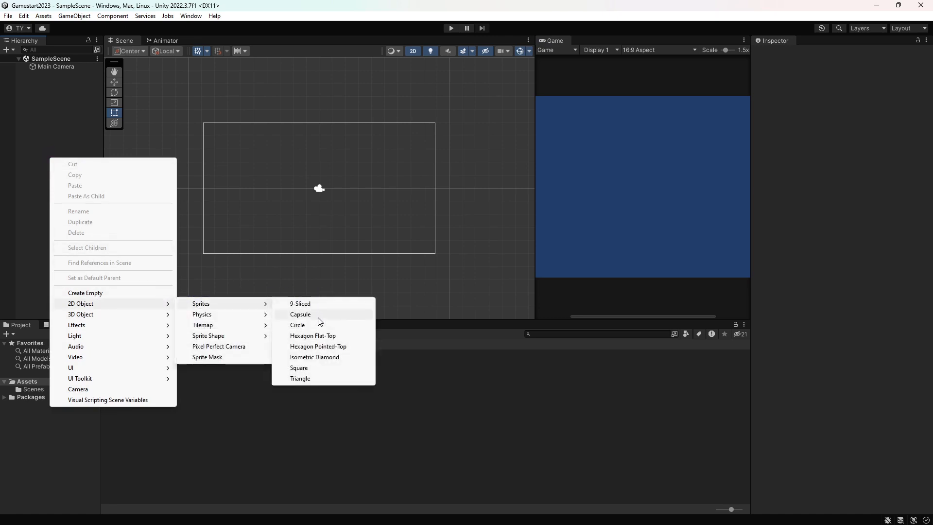
{"action": "left_click", "coordinate": [316, 325]}
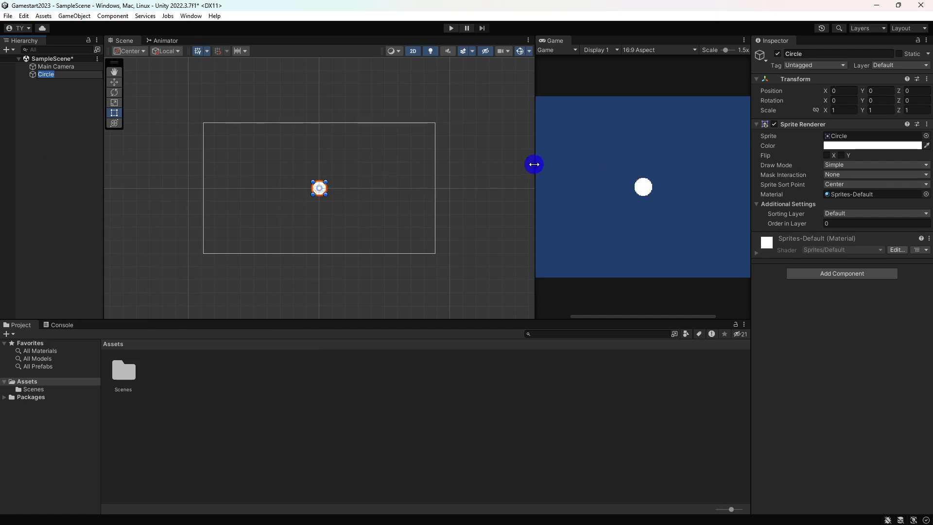
{"action": "left_click_drag", "start_coordinate": [535, 162], "coordinate": [470, 169]}
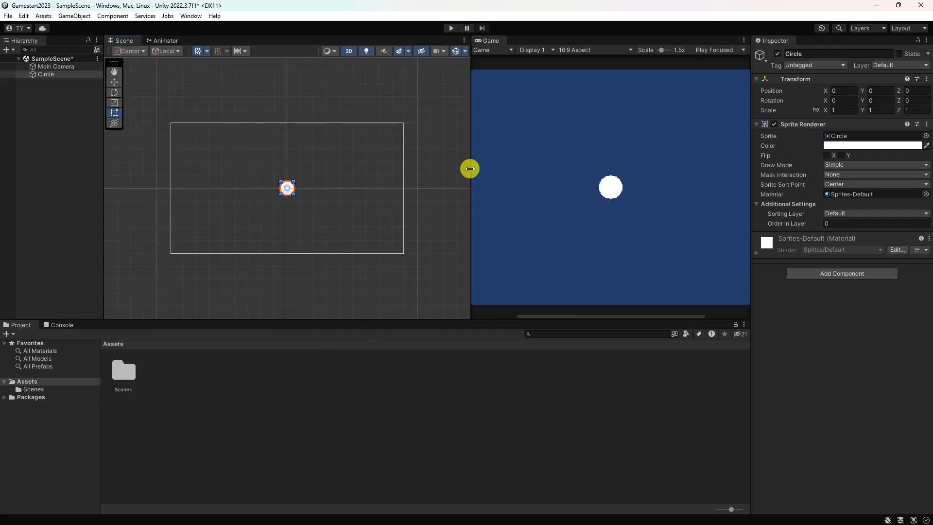
Move the circle with the Move tool to about X -1.82, Y 1.23 and set the Game view scale to 1x
{"action": "left_click", "coordinate": [114, 81]}
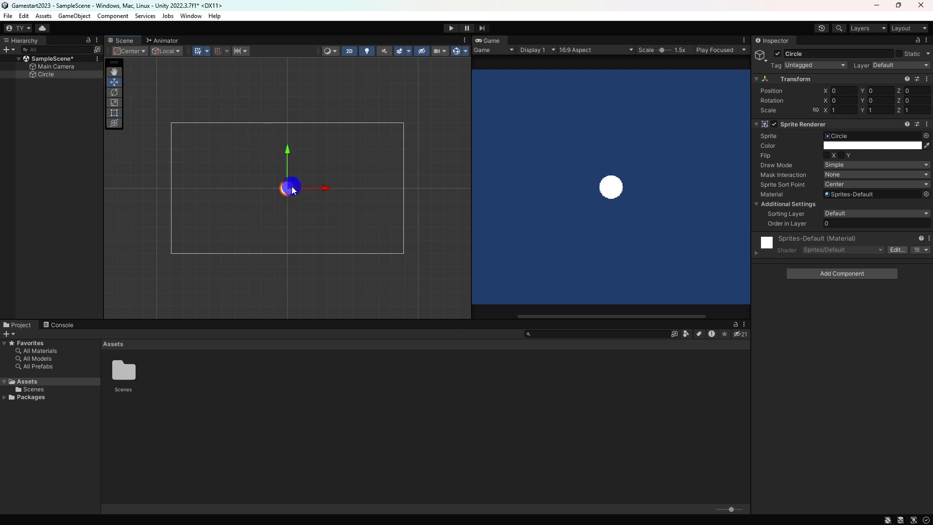
{"action": "left_click_drag", "start_coordinate": [293, 195], "coordinate": [271, 173]}
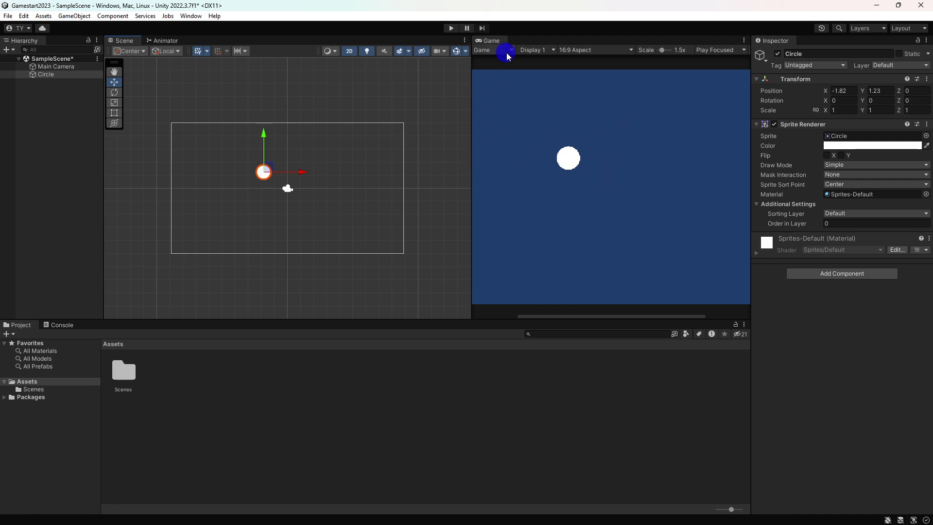
{"action": "left_click_drag", "start_coordinate": [662, 50], "coordinate": [651, 53]}
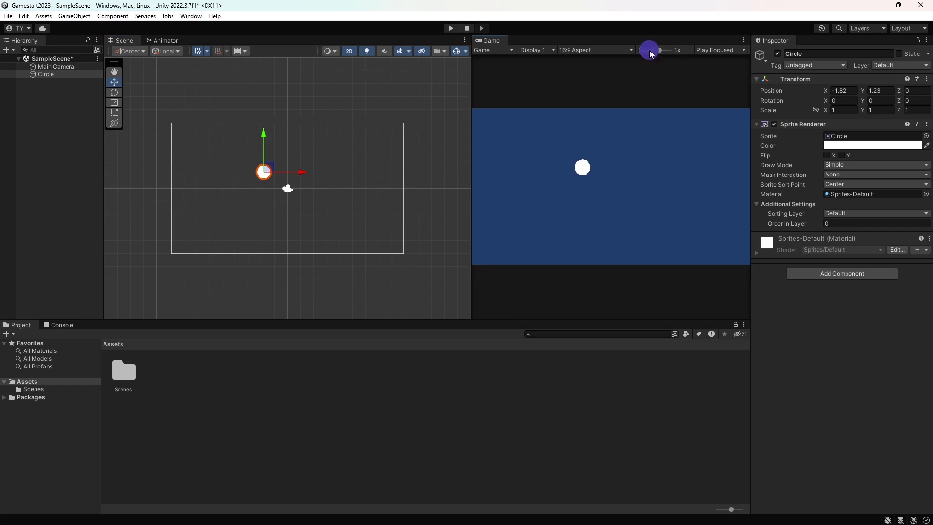
Dock the Game view above all other panels, then return it beside the Scene view and widen it
{"action": "left_click_drag", "start_coordinate": [491, 40], "coordinate": [473, 24]}
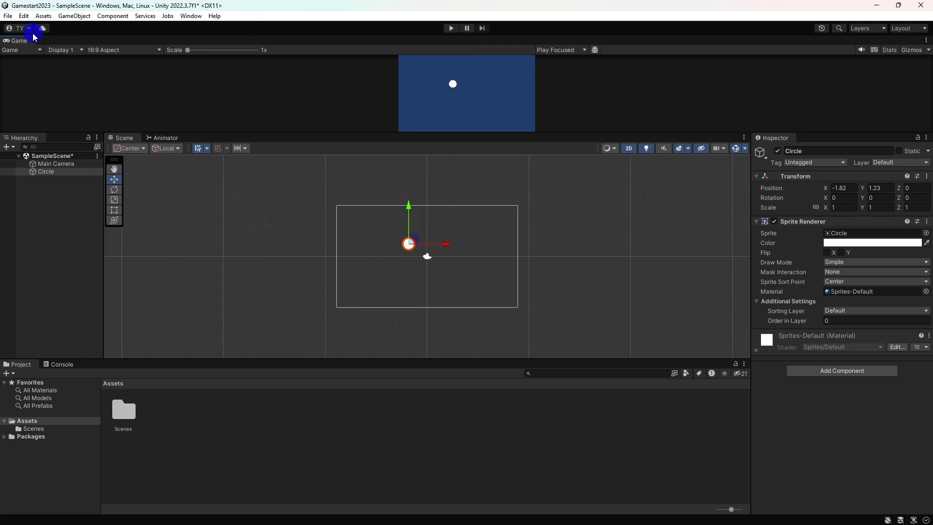
{"action": "left_click_drag", "start_coordinate": [22, 40], "coordinate": [705, 223]}
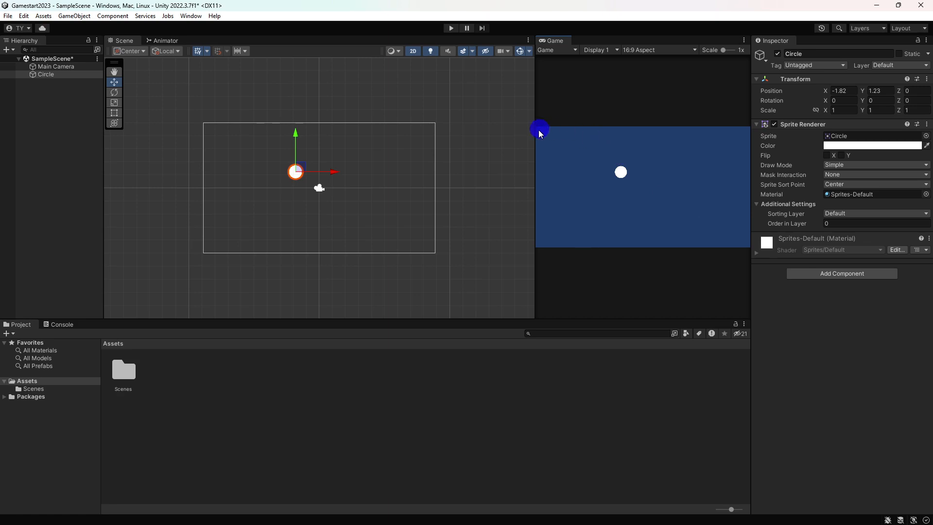
{"action": "left_click_drag", "start_coordinate": [535, 141], "coordinate": [500, 142]}
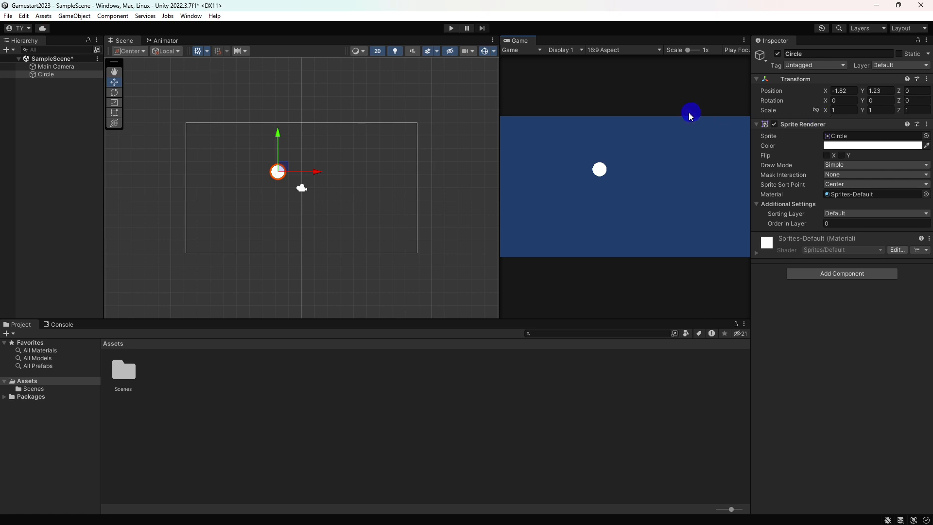
Move the circle in the Scene view to about X 1.35, Y -0.33
{"action": "left_click_drag", "start_coordinate": [286, 170], "coordinate": [324, 189]}
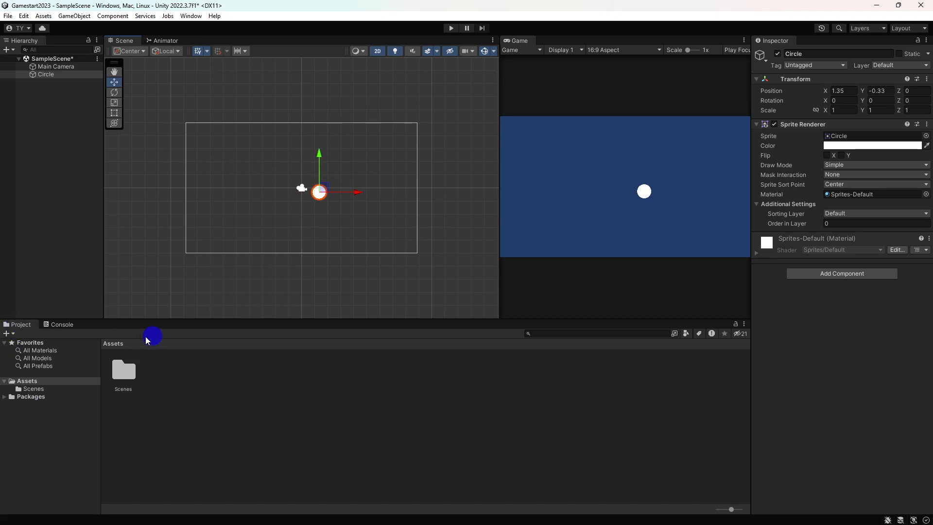
Examine the Console and the SampleScene asset in the Scenes folder, then return to the Assets folder
{"action": "left_click", "coordinate": [61, 325]}
{"action": "left_click", "coordinate": [32, 325]}
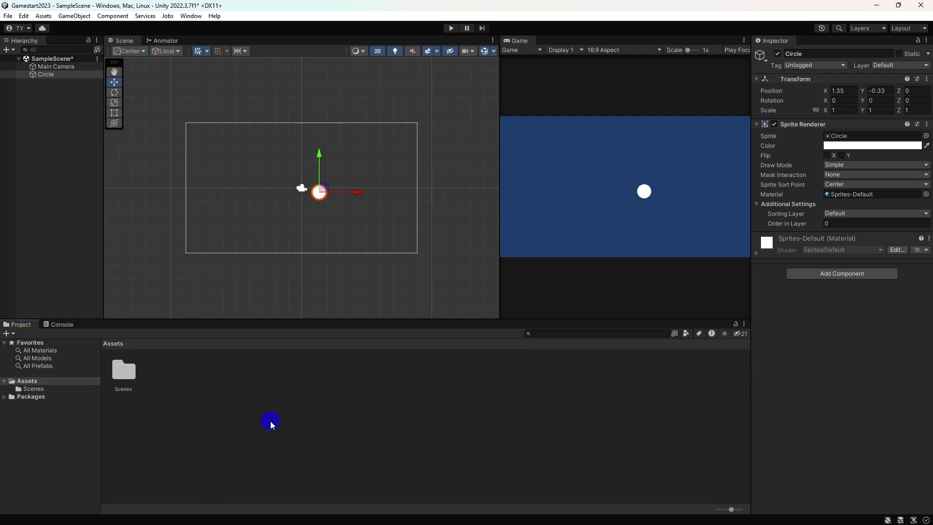
{"action": "double_click", "coordinate": [124, 373]}
{"action": "left_click", "coordinate": [217, 413]}
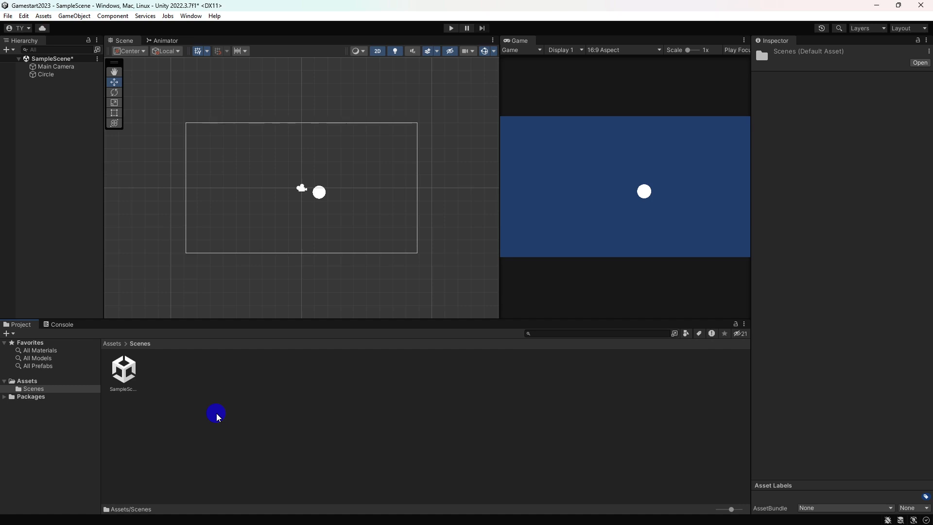
{"action": "left_click", "coordinate": [124, 375]}
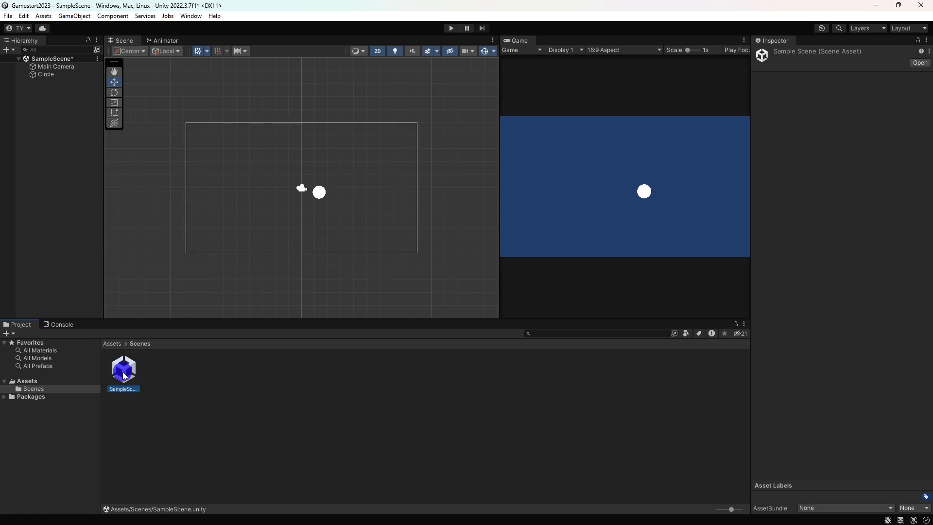
{"action": "left_click", "coordinate": [37, 384]}
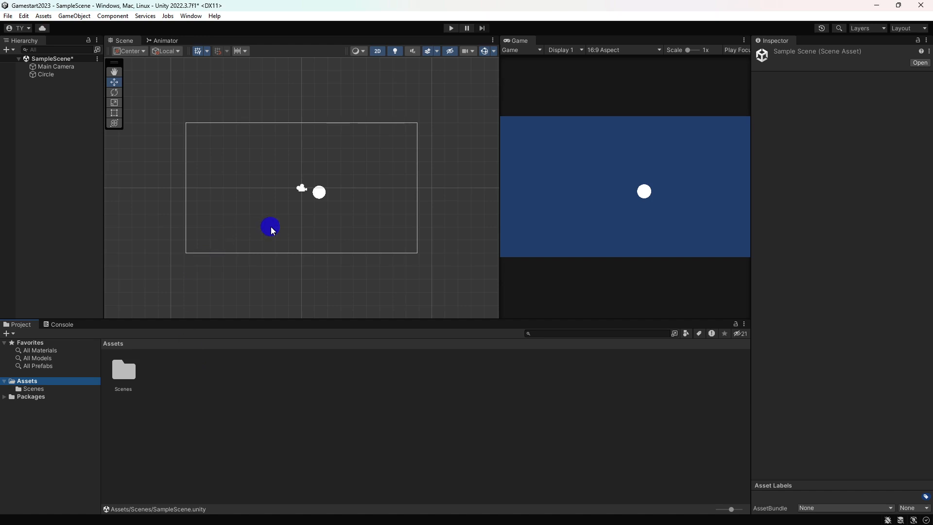
{"action": "left_click", "coordinate": [68, 184]}
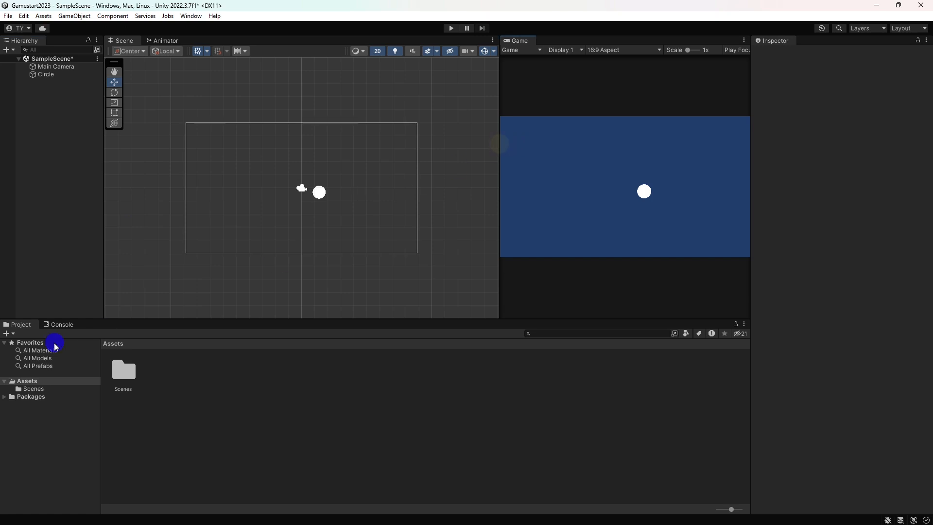
{"action": "left_click", "coordinate": [62, 324]}
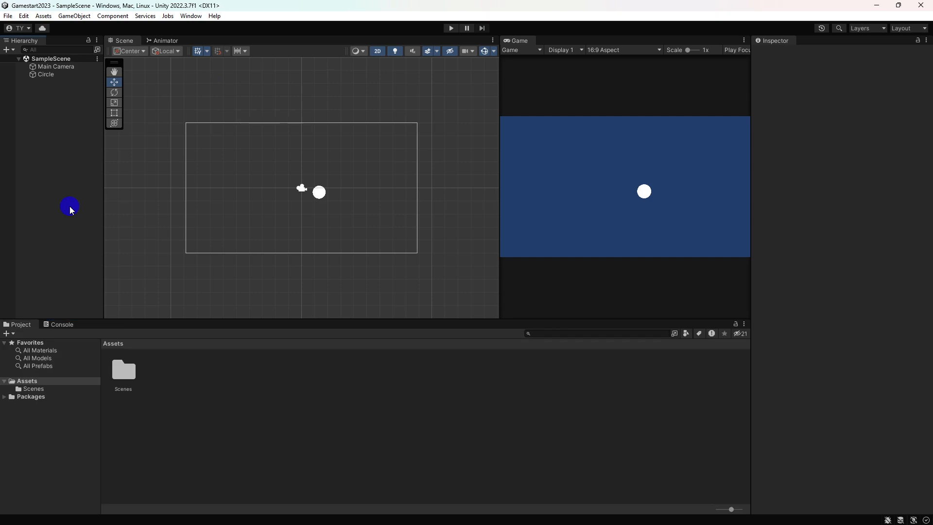
Delete the Circle object from SampleScene and save the scene
{"action": "left_click", "coordinate": [65, 75]}
{"action": "key", "text": "Delete"}
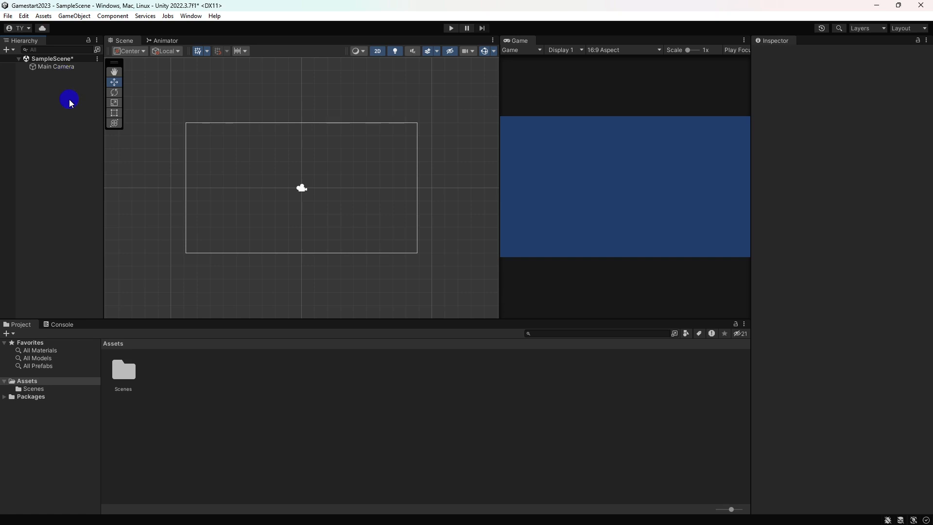
{"action": "key", "text": "ctrl+s"}
{"action": "left_click", "coordinate": [249, 121]}
Create a new 2D Circle sprite in the emptied SampleScene, keeping its default name and position
{"action": "right_click", "coordinate": [67, 213]}
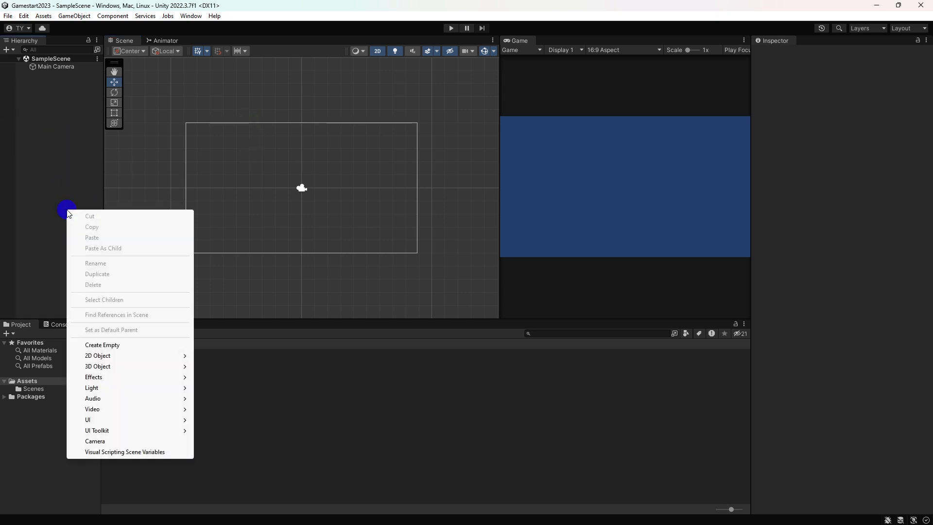
{"action": "right_click", "coordinate": [57, 194]}
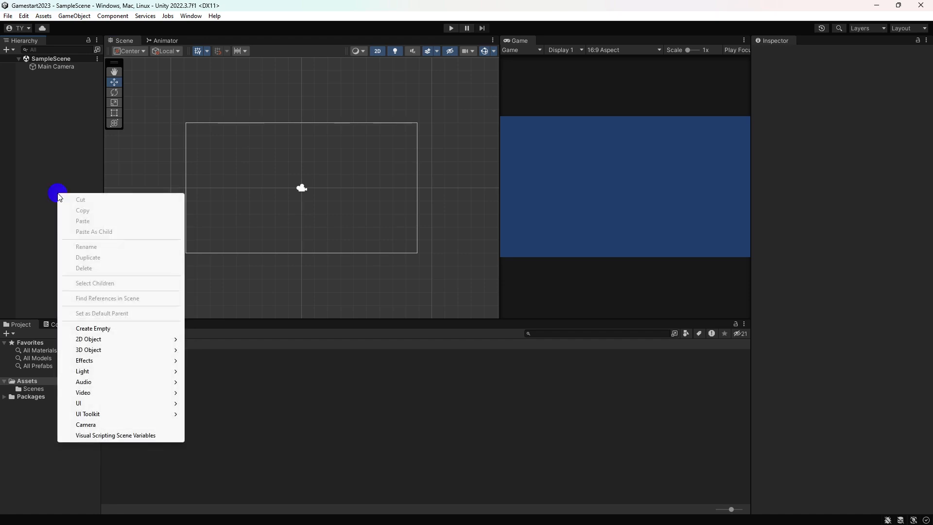
{"action": "right_click", "coordinate": [51, 171]}
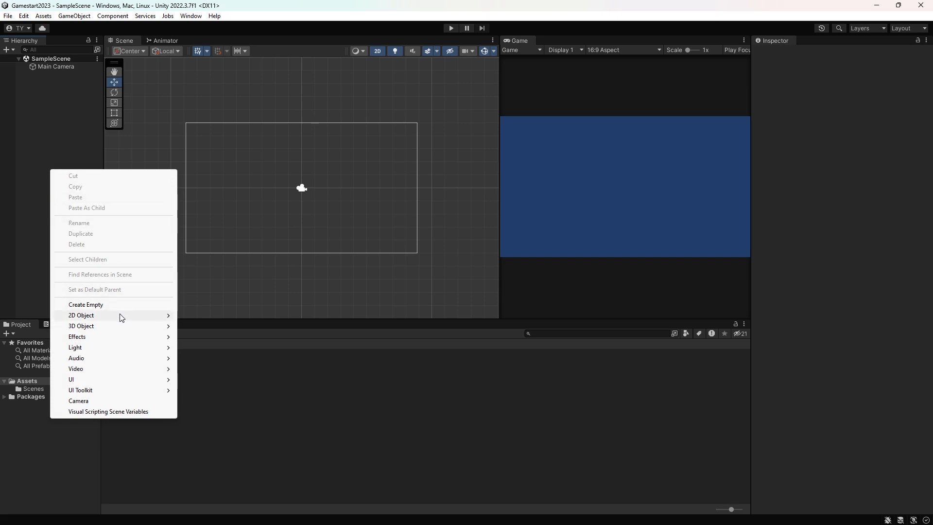
{"action": "mouse_move", "coordinate": [122, 318]}
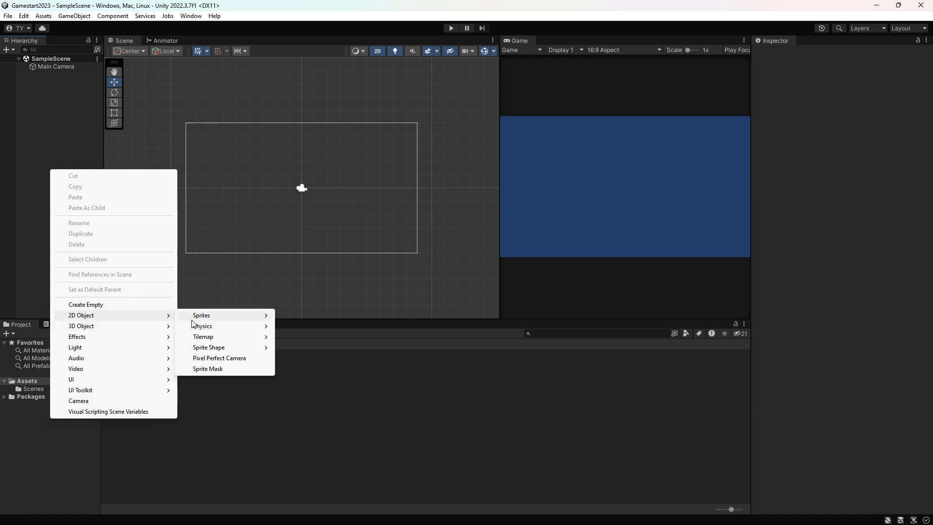
{"action": "mouse_move", "coordinate": [201, 322]}
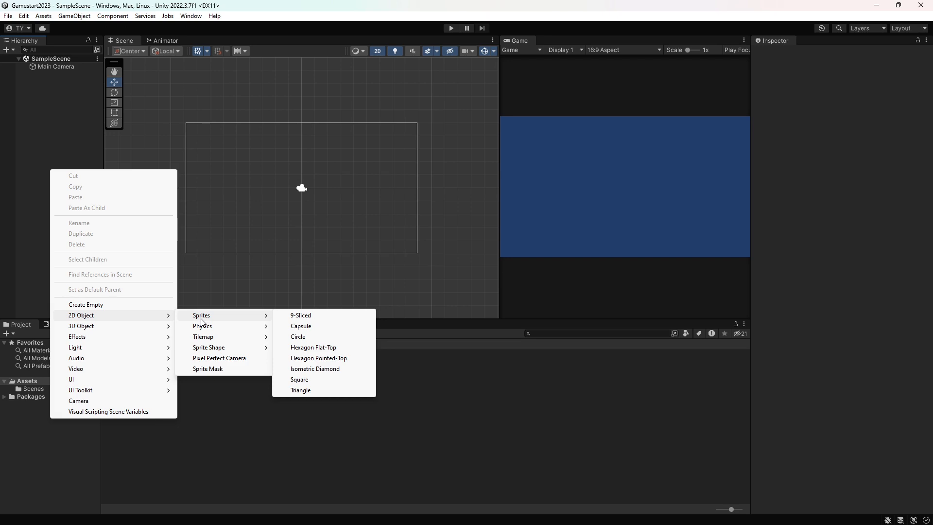
{"action": "left_click", "coordinate": [304, 335]}
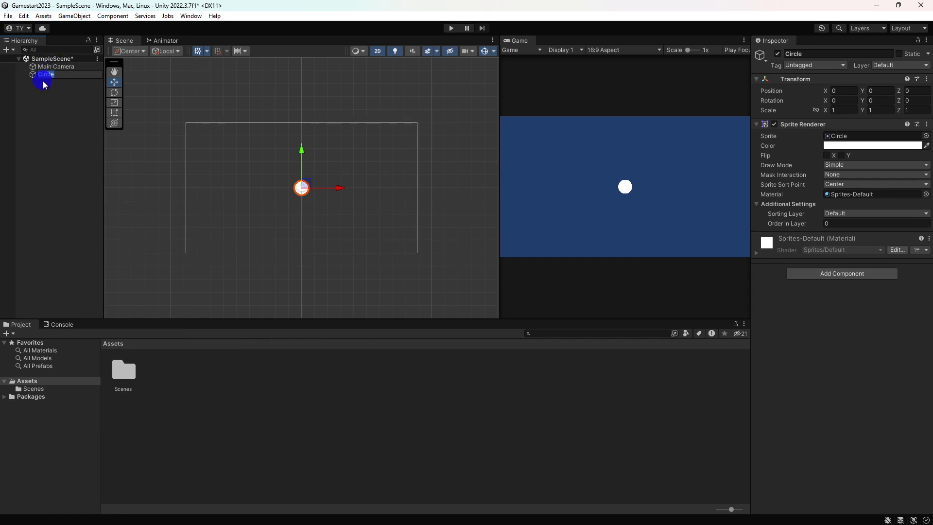
Rename the new circle sprite as Player and save the scene
{"action": "type", "text": "Player"}
{"action": "key", "text": "Return"}
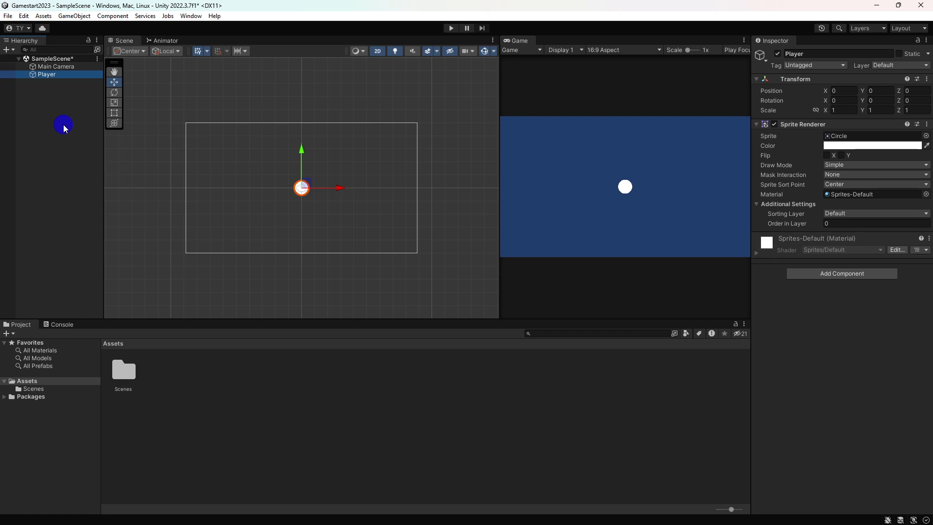
{"action": "key", "text": "ctrl+s"}
{"action": "left_click", "coordinate": [63, 124]}
Create a 2D Square sprite and move it straight down below the Player circle, to about Y -1.79
{"action": "right_click", "coordinate": [63, 125]}
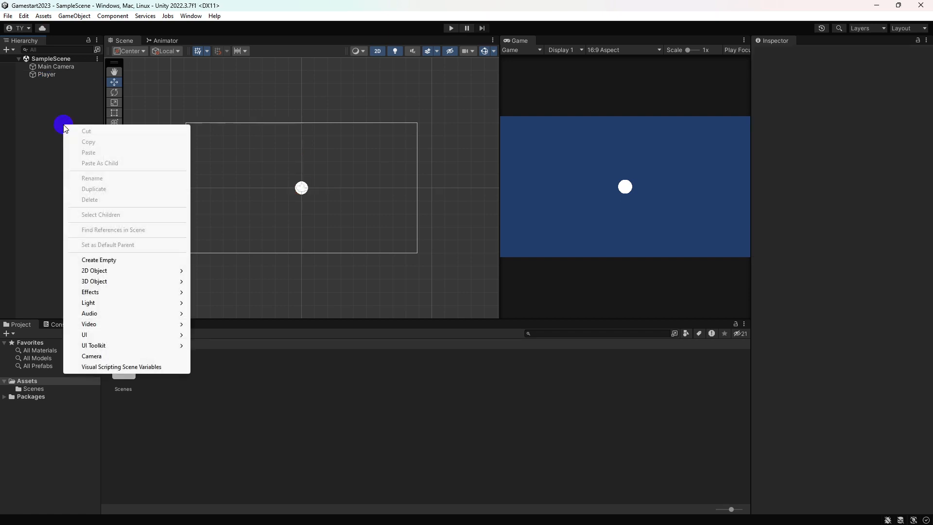
{"action": "left_click", "coordinate": [33, 126]}
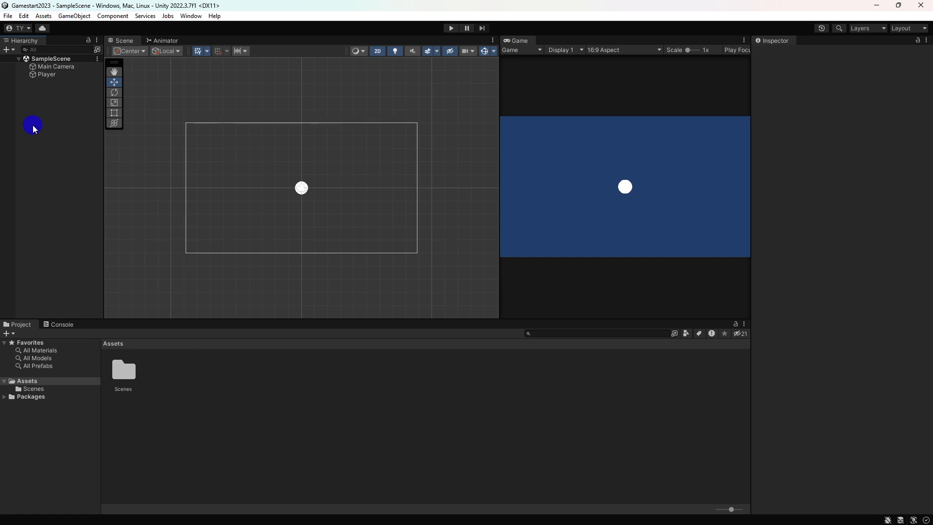
{"action": "right_click", "coordinate": [34, 127]}
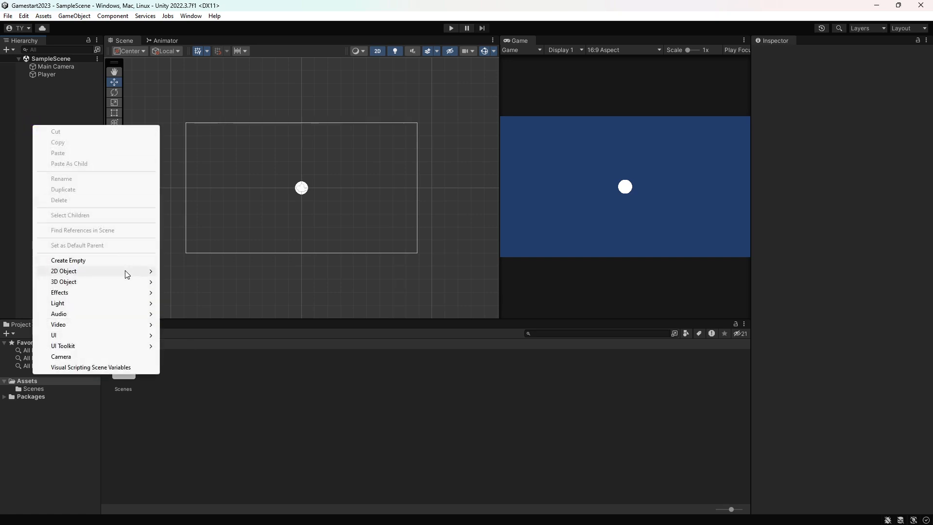
{"action": "mouse_move", "coordinate": [125, 272]}
{"action": "mouse_move", "coordinate": [198, 273]}
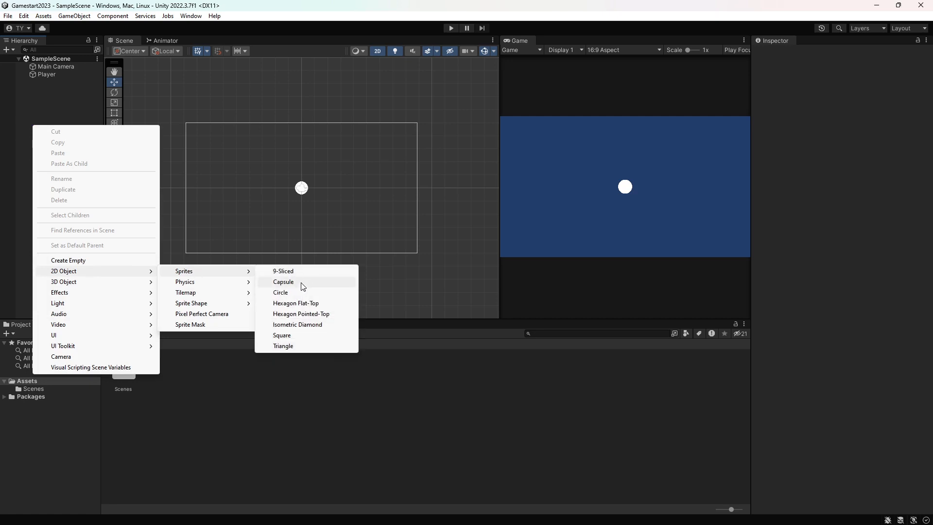
{"action": "left_click", "coordinate": [299, 335]}
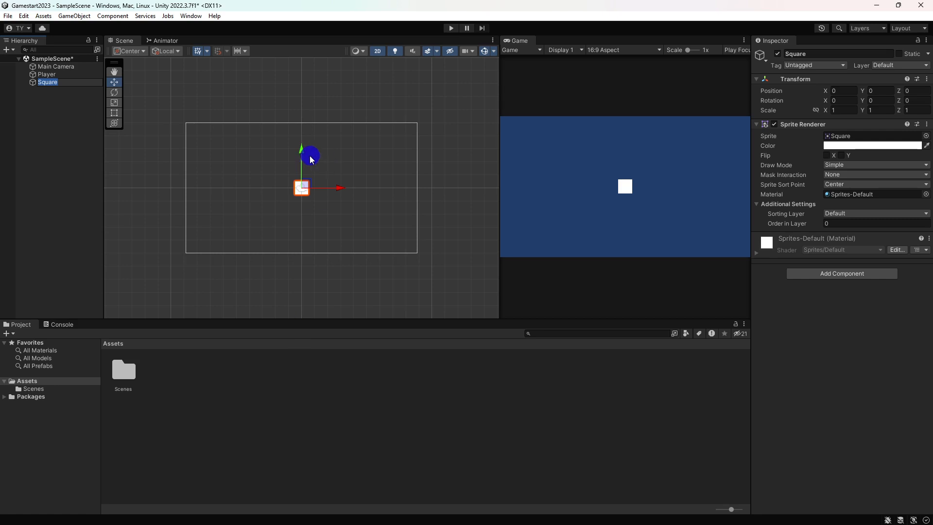
{"action": "left_click_drag", "start_coordinate": [302, 150], "coordinate": [306, 176]}
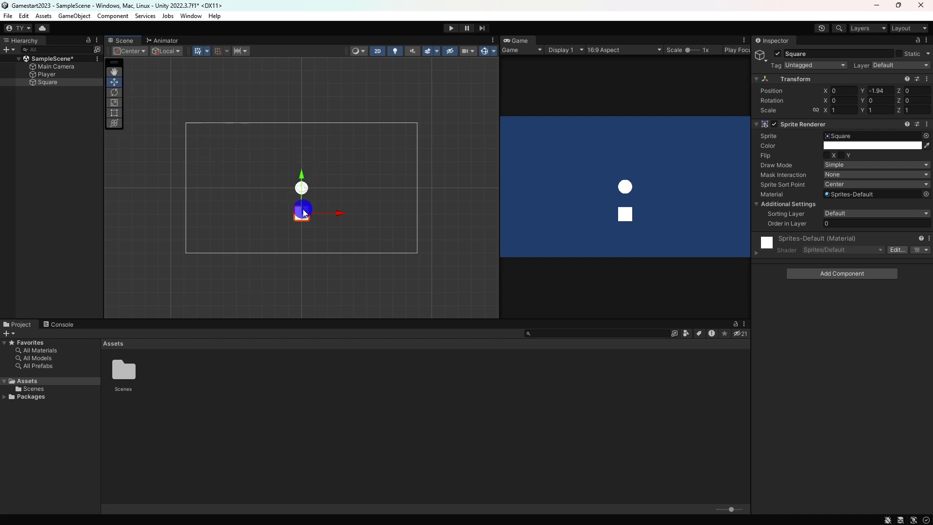
{"action": "left_click_drag", "start_coordinate": [302, 177], "coordinate": [302, 176]}
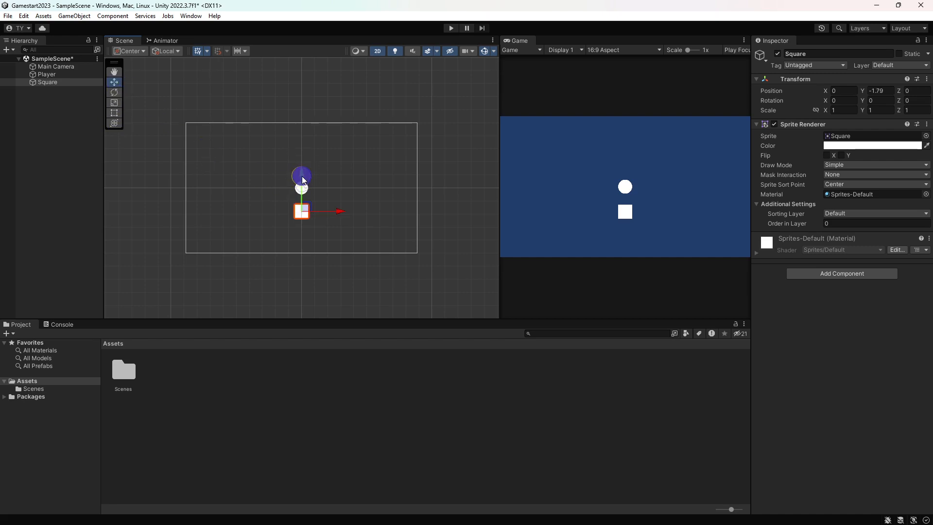
Stretch the square horizontally past both sides of the camera frame, to an X scale of about 19.67
{"action": "left_click", "coordinate": [115, 104]}
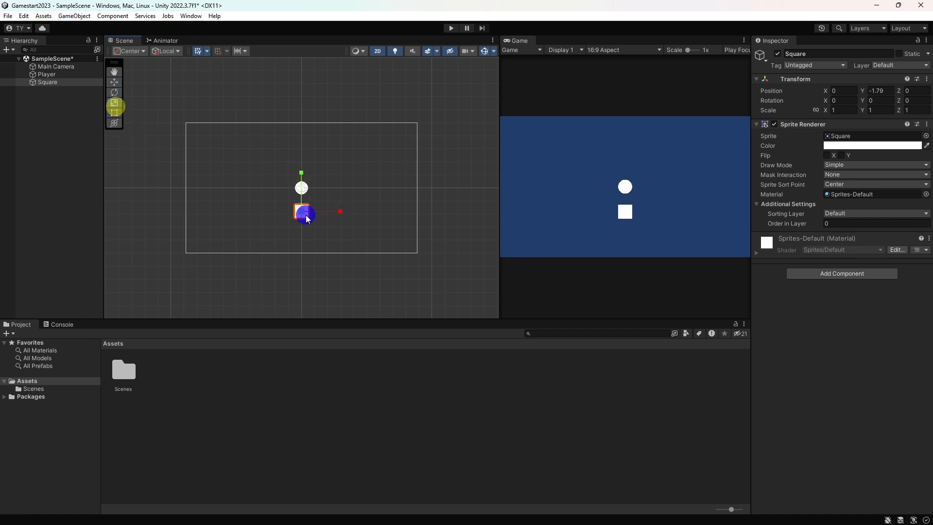
{"action": "left_click_drag", "start_coordinate": [340, 212], "coordinate": [474, 217]}
{"action": "left_click_drag", "start_coordinate": [339, 218], "coordinate": [413, 220]}
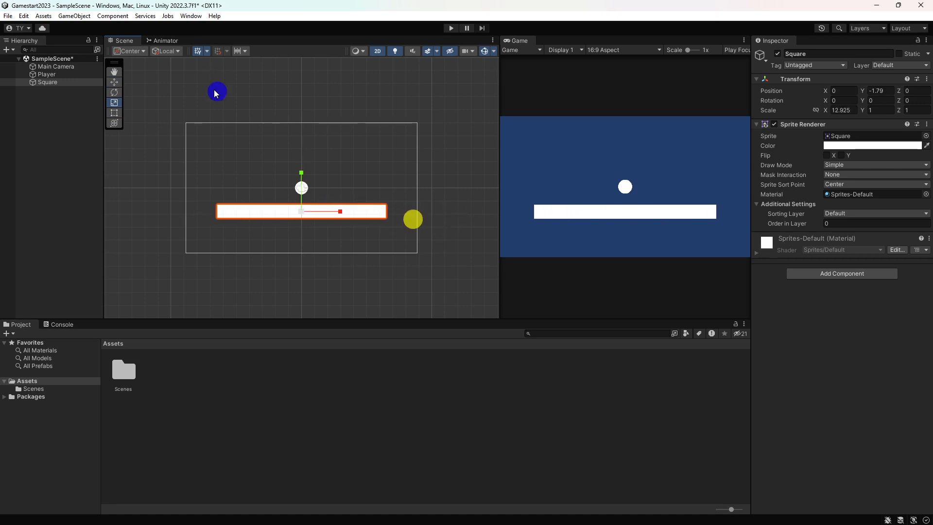
{"action": "left_click", "coordinate": [115, 114]}
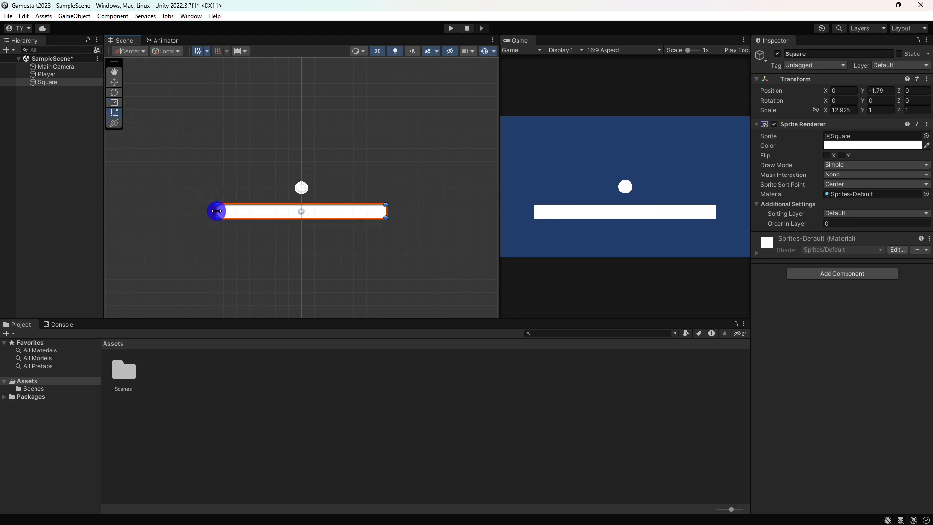
{"action": "left_click_drag", "start_coordinate": [216, 211], "coordinate": [174, 208]}
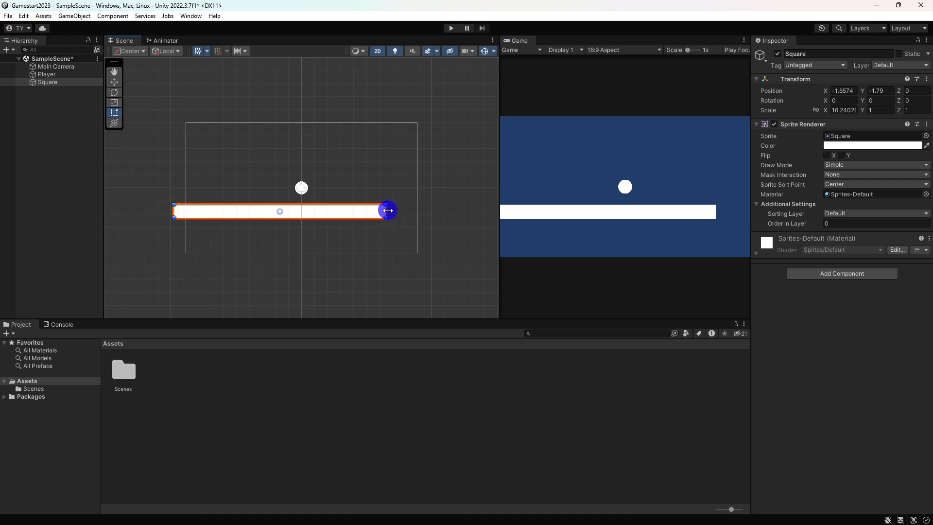
{"action": "left_click_drag", "start_coordinate": [389, 213], "coordinate": [433, 211]}
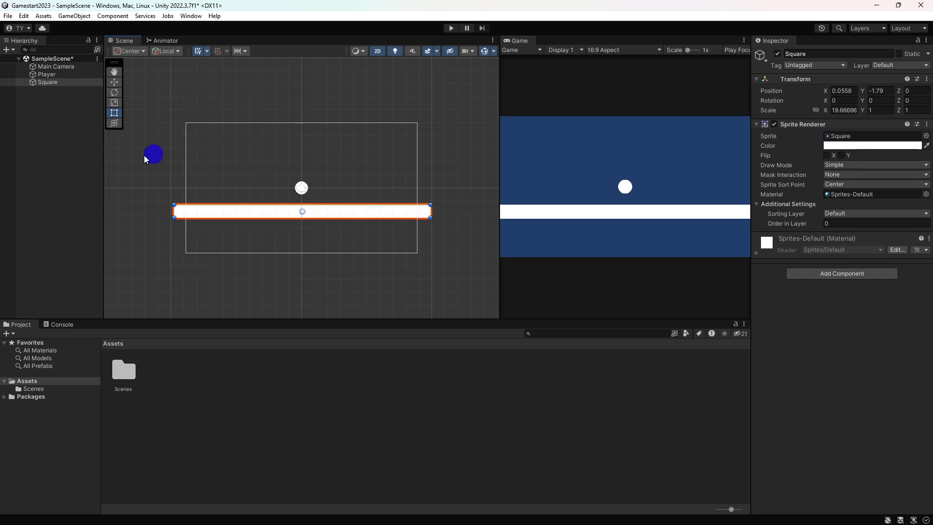
Rename the Square object as Platform, save the scene and run it
{"action": "left_click", "coordinate": [66, 150]}
{"action": "left_click", "coordinate": [62, 87]}
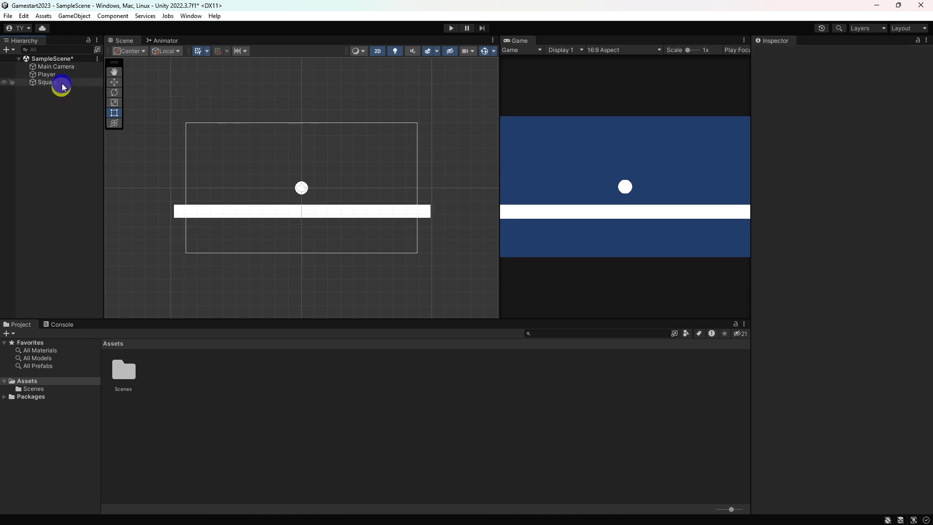
{"action": "type", "text": "Platform"}
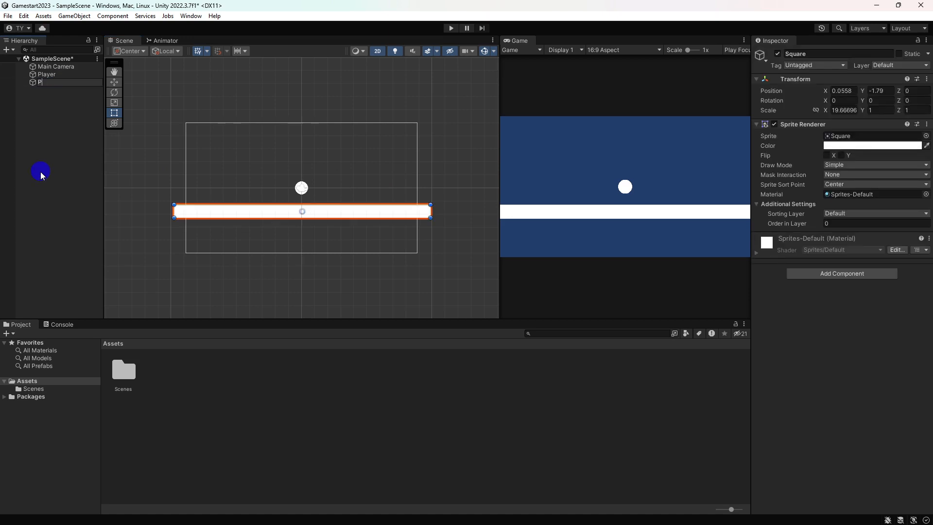
{"action": "key", "text": "Return"}
{"action": "left_click", "coordinate": [66, 159]}
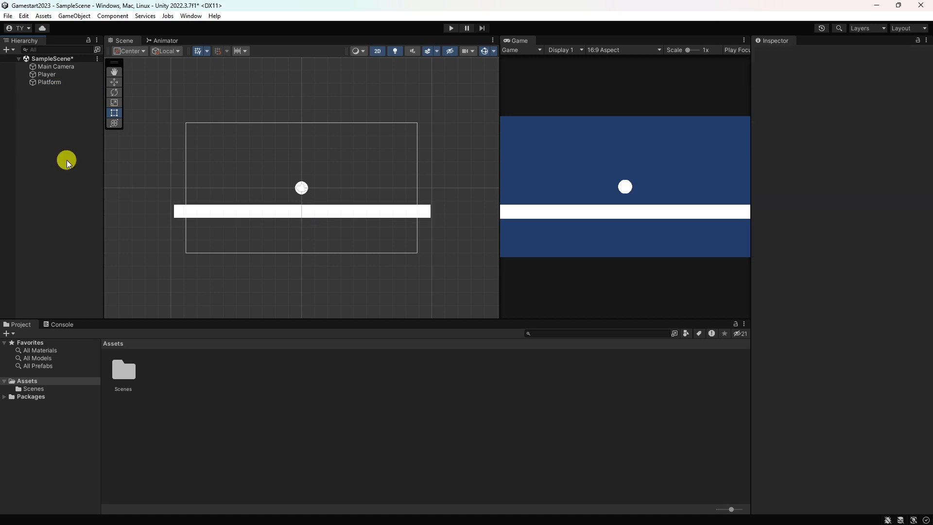
{"action": "key", "text": "ctrl+s"}
{"action": "left_click", "coordinate": [454, 28]}
Add a Rigidbody 2D component to the Player object
{"action": "left_click", "coordinate": [61, 75]}
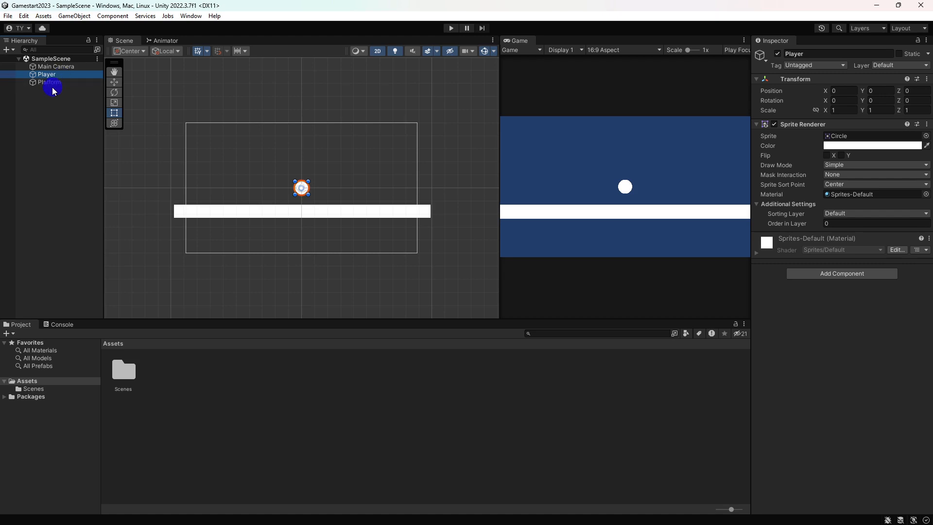
{"action": "left_click", "coordinate": [842, 271]}
{"action": "type", "text": "rigid"}
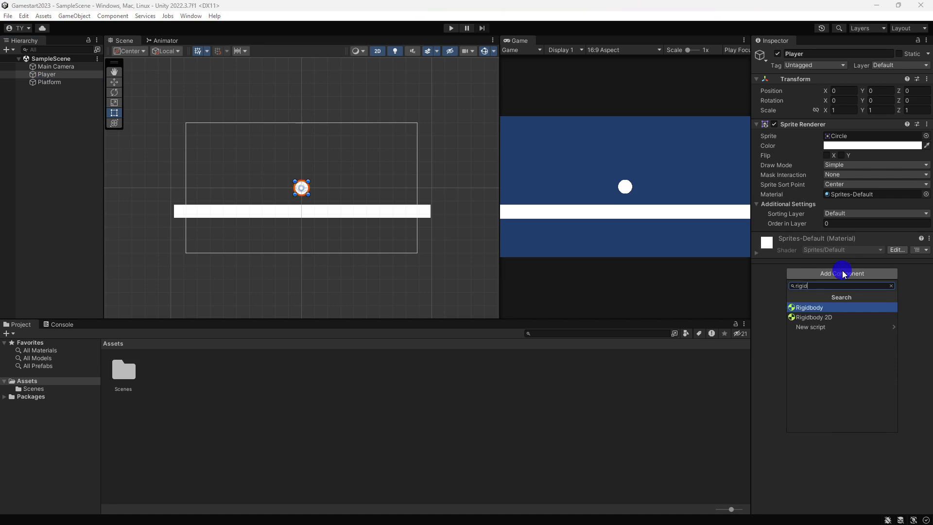
{"action": "type", "text": "bod"}
{"action": "key", "text": "Down"}
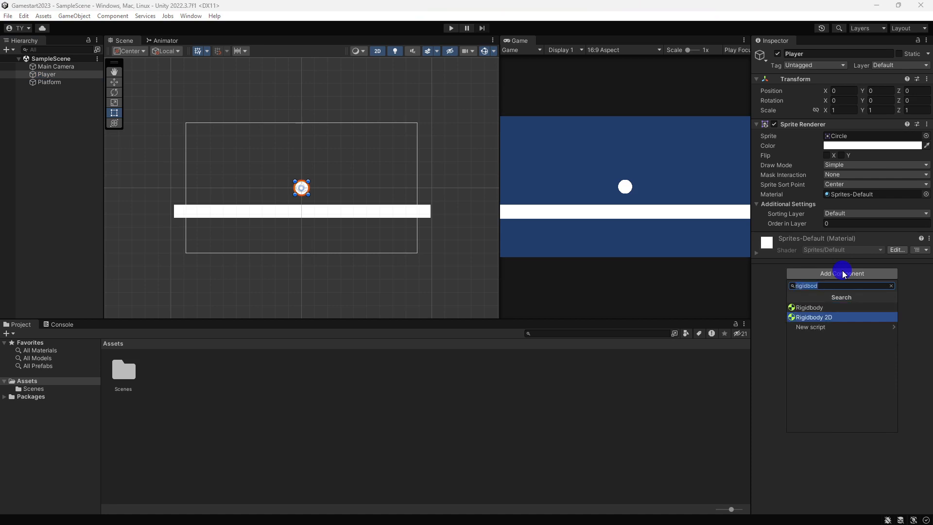
{"action": "key", "text": "Return"}
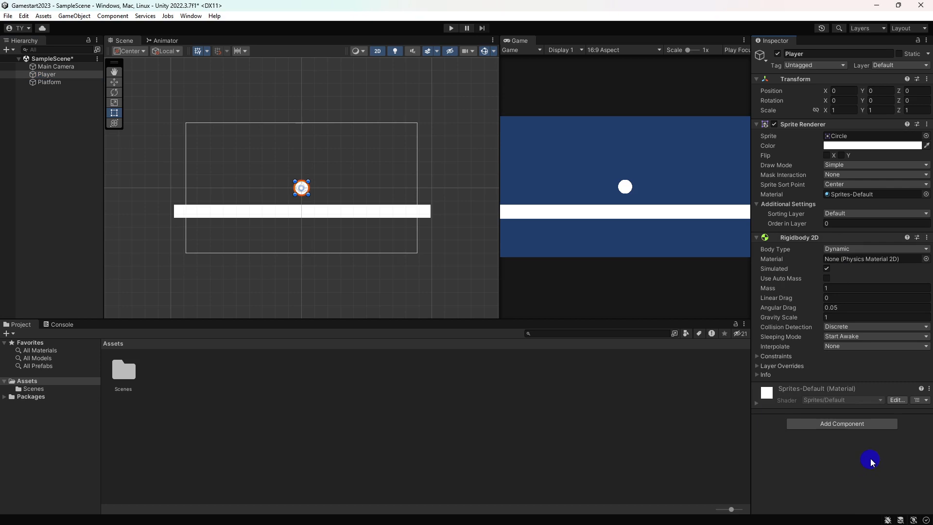
Try to add a second Rigidbody 2D component to the Player object
{"action": "left_click", "coordinate": [884, 424]}
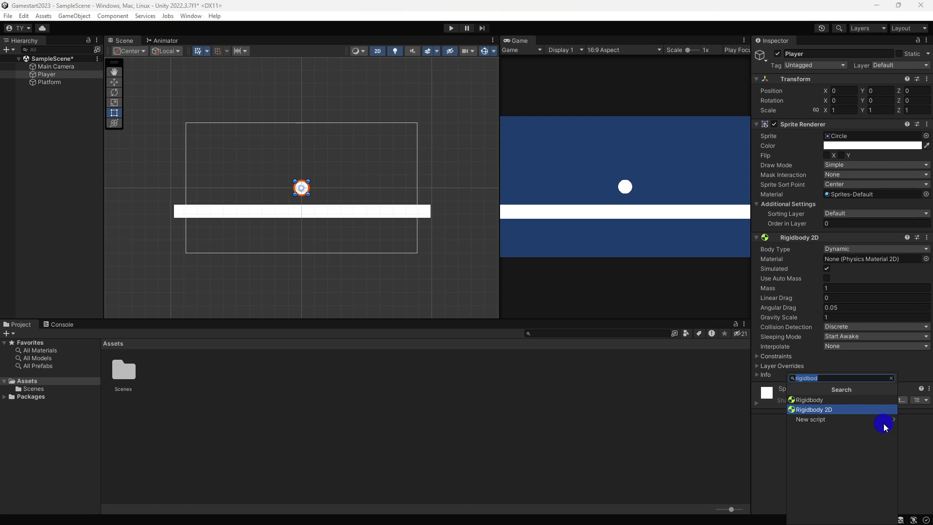
{"action": "left_click", "coordinate": [761, 435]}
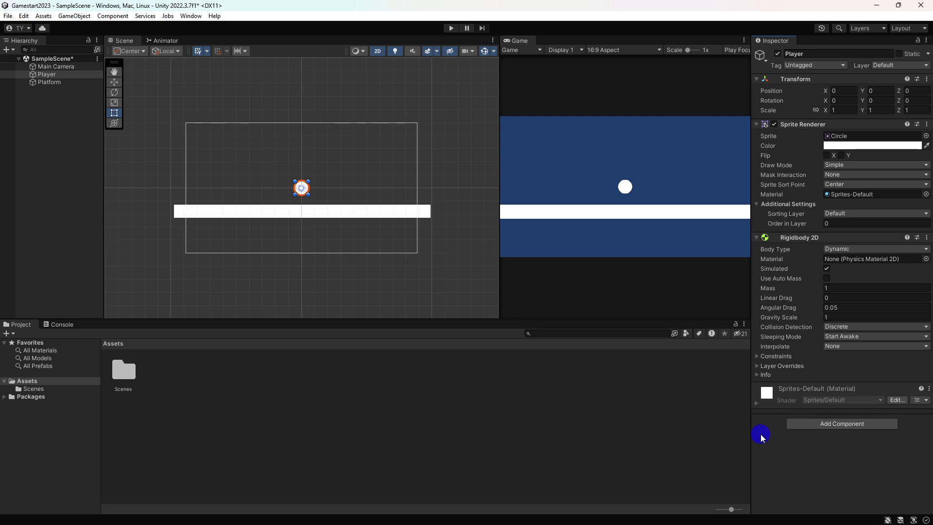
{"action": "left_click", "coordinate": [51, 73]}
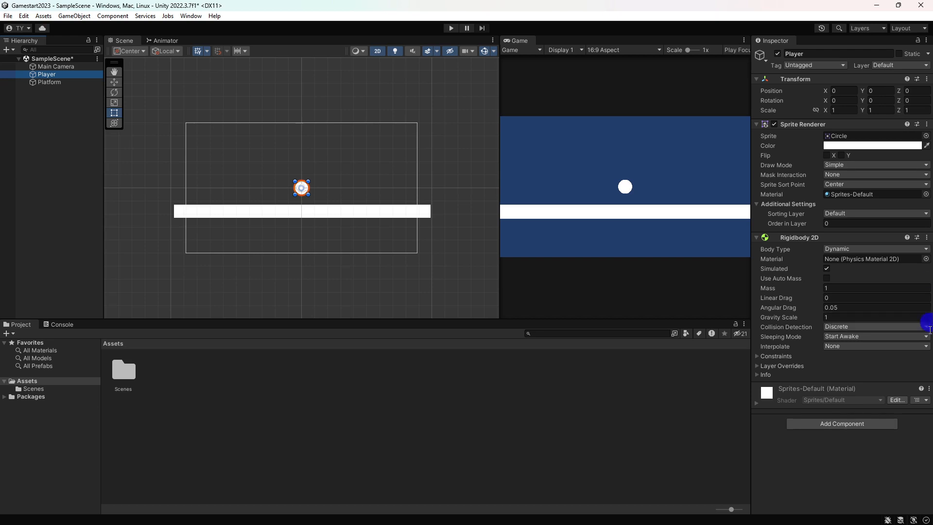
{"action": "left_click", "coordinate": [810, 422]}
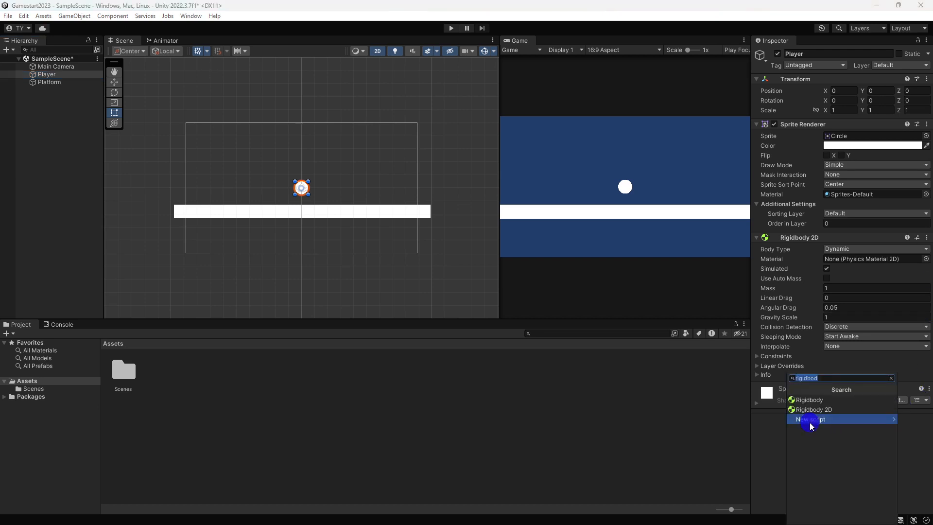
{"action": "type", "text": "rigidbody"}
{"action": "left_click", "coordinate": [817, 411]}
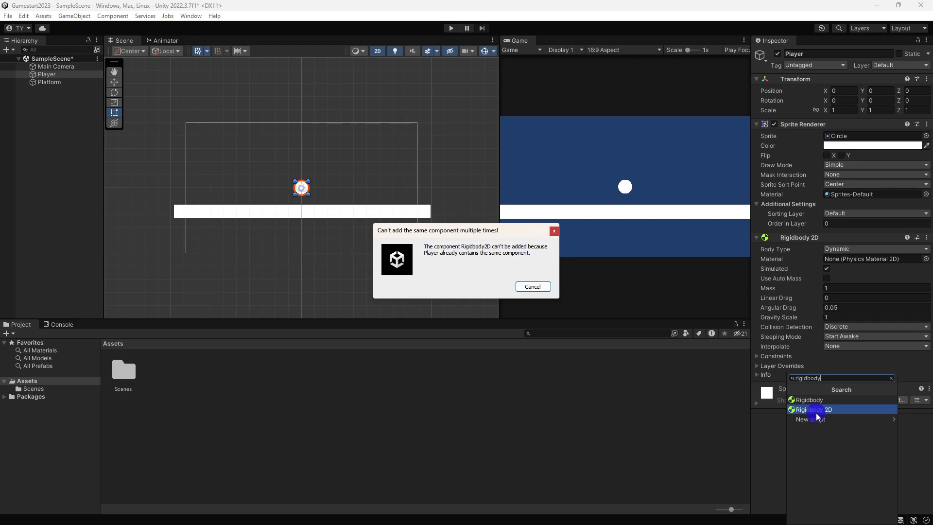
{"action": "left_click", "coordinate": [532, 287]}
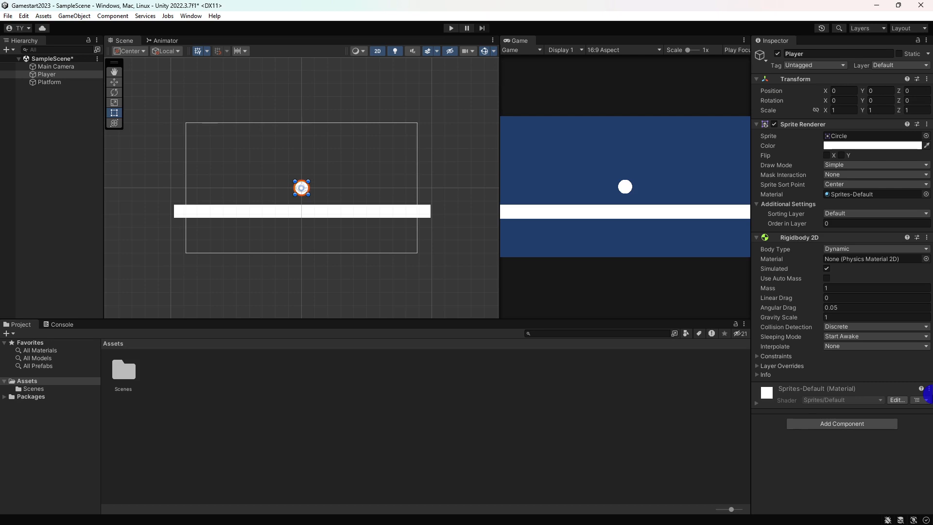
Switch to the slide presentation and examine the Rigidbody2D slide on physics behaviour and properties
{"action": "key", "text": "alt+Tab"}
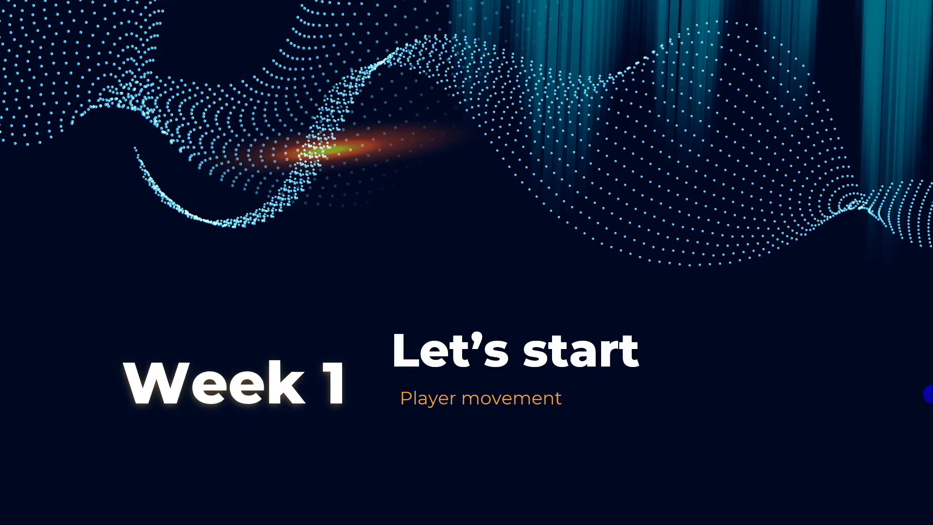
{"action": "key", "text": "Right"}
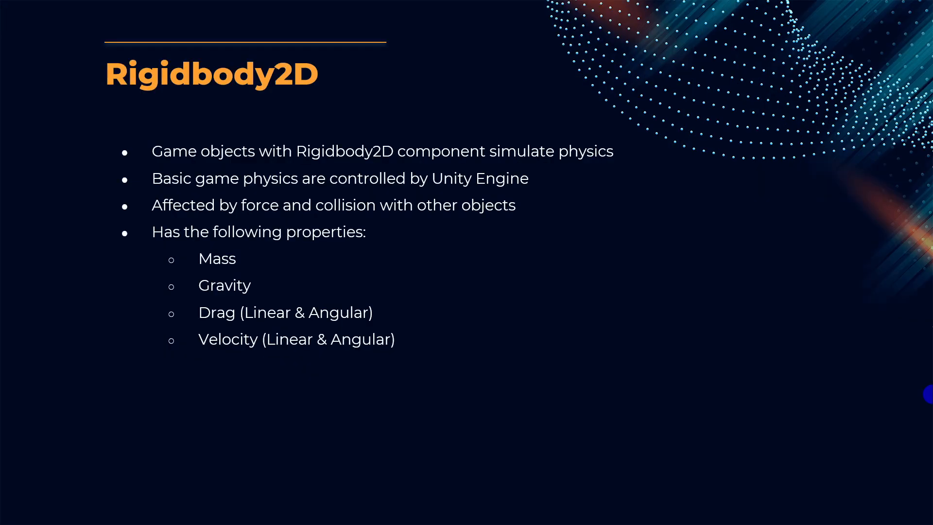
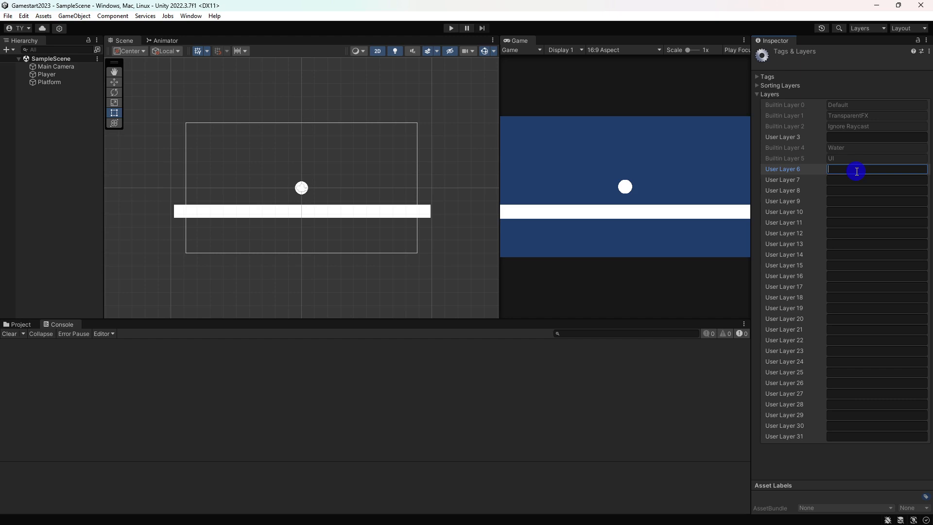
Name User Layer 6 Ground and assign the Platform object to that layer
{"action": "type", "text": "Ground"}
{"action": "left_click", "coordinate": [831, 486]}
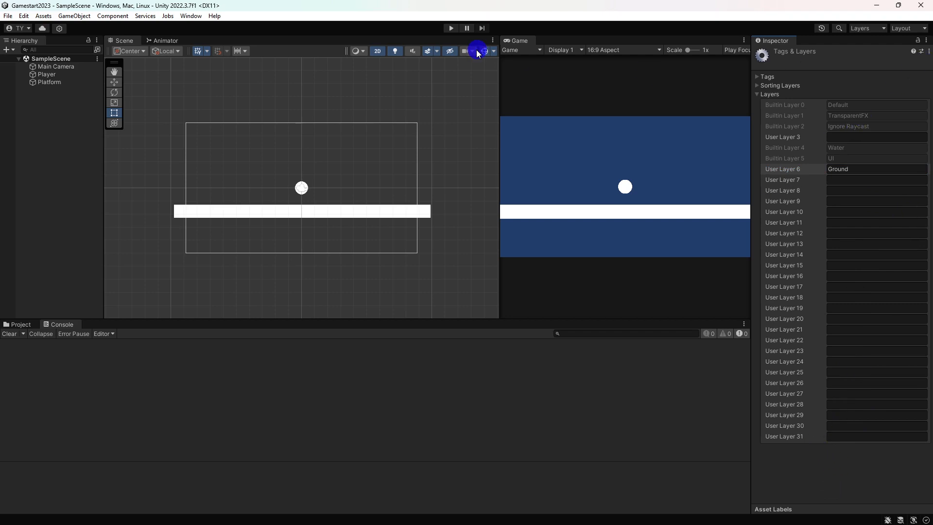
{"action": "left_click", "coordinate": [64, 74]}
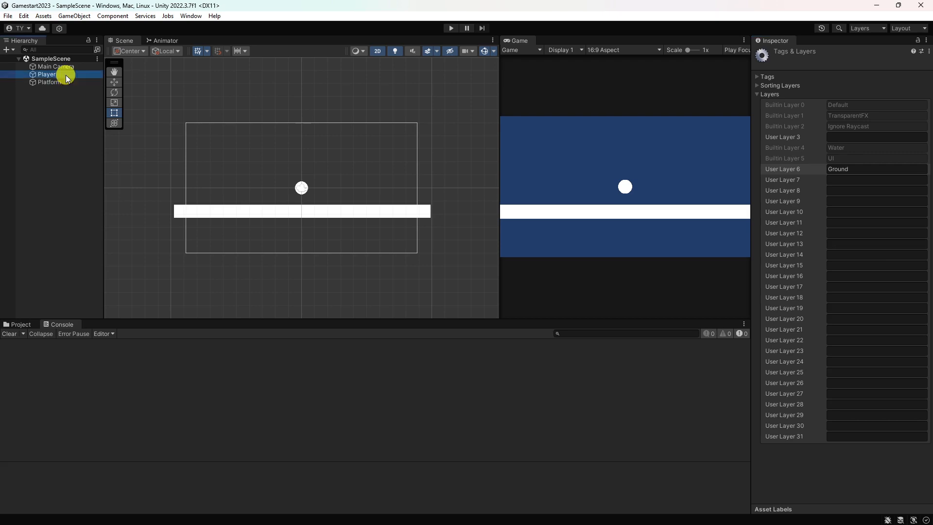
{"action": "left_click", "coordinate": [60, 82]}
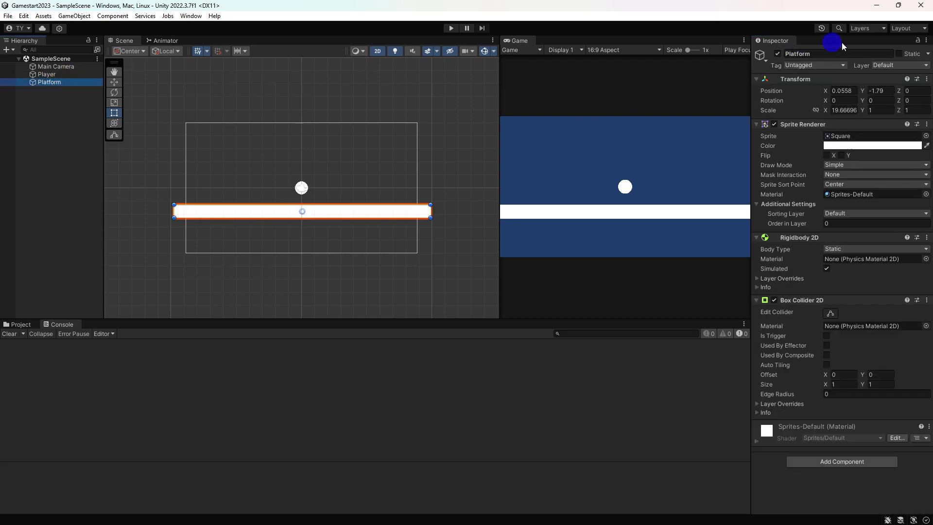
{"action": "left_click", "coordinate": [884, 66]}
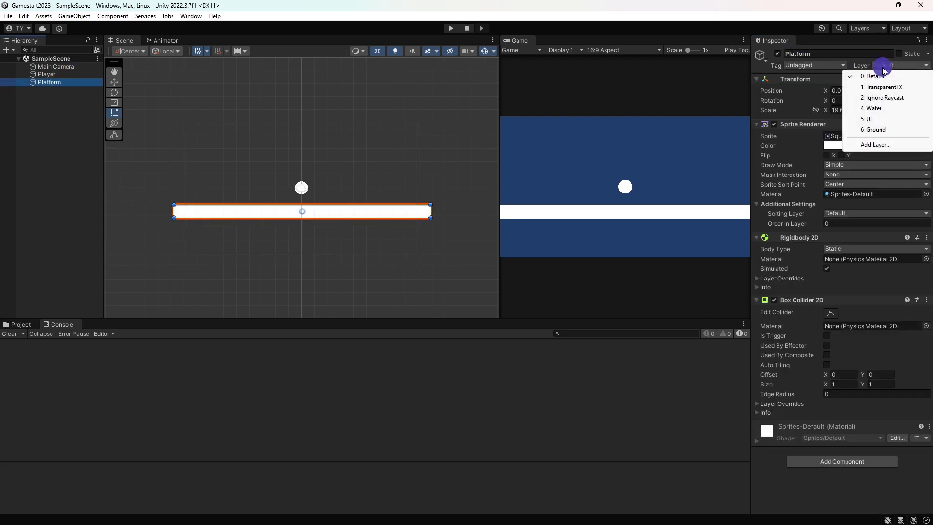
{"action": "left_click", "coordinate": [901, 130]}
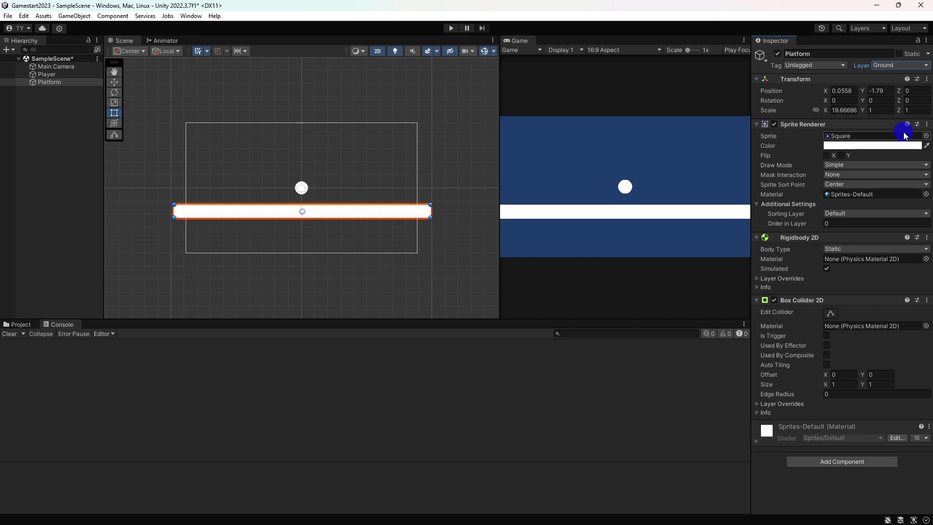
{"action": "left_click", "coordinate": [904, 68]}
{"action": "left_click", "coordinate": [904, 68]}
{"action": "left_click", "coordinate": [904, 69]}
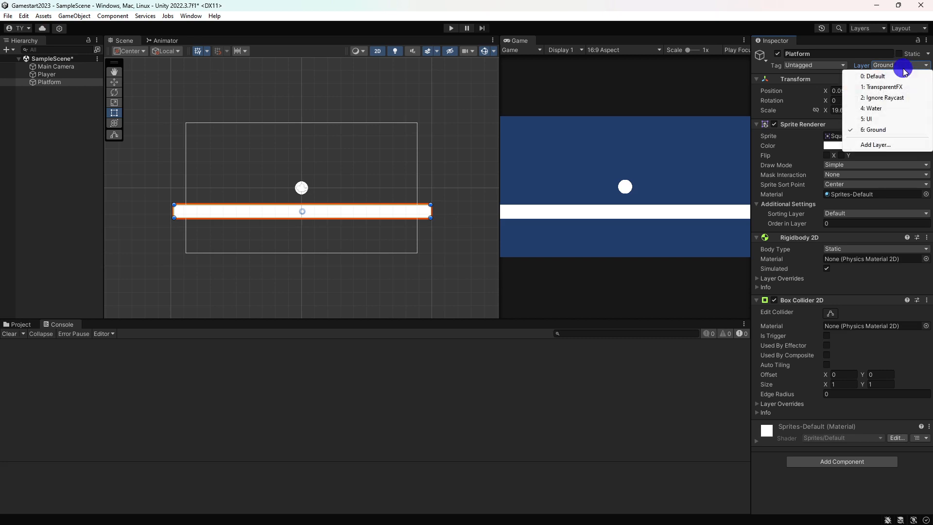
Review the Ground entry at User Layer 6 in the project's layer settings and save the scene
{"action": "left_click", "coordinate": [896, 145]}
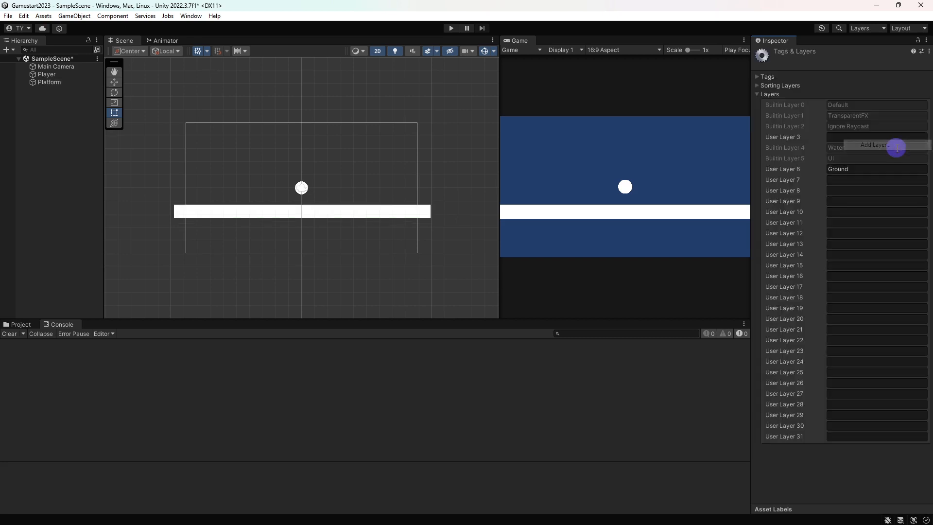
{"action": "left_click", "coordinate": [871, 169]}
{"action": "left_click", "coordinate": [778, 178]}
{"action": "left_click", "coordinate": [833, 168]}
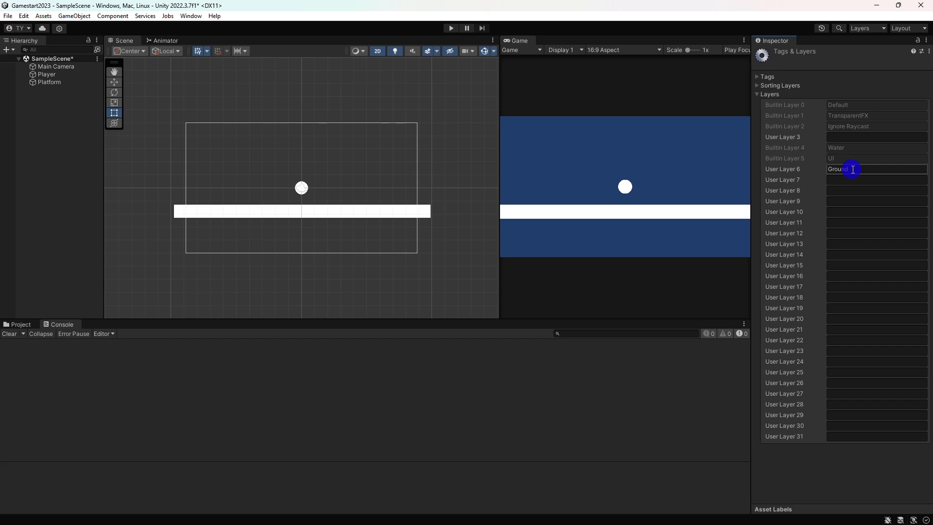
{"action": "key", "text": "Return"}
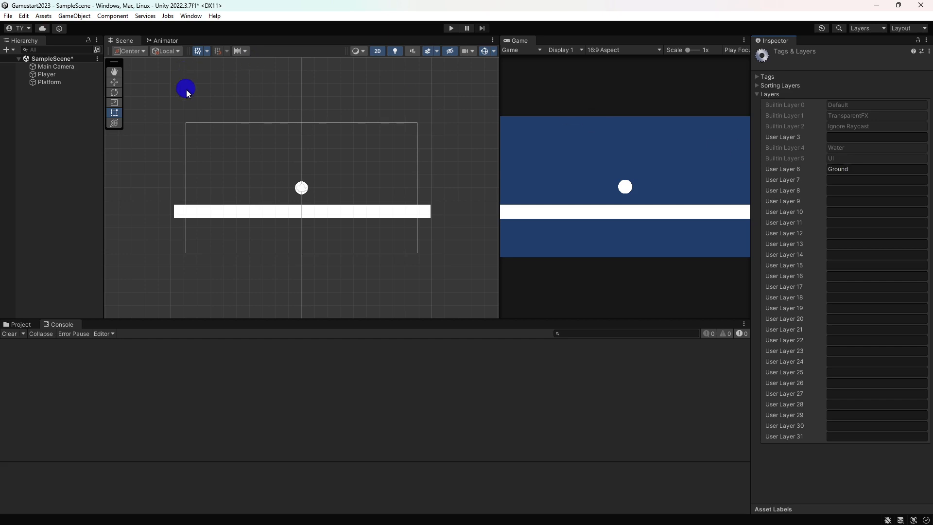
{"action": "key", "text": "ctrl+s"}
Set the Platform object's layer to Ground
{"action": "left_click", "coordinate": [60, 73]}
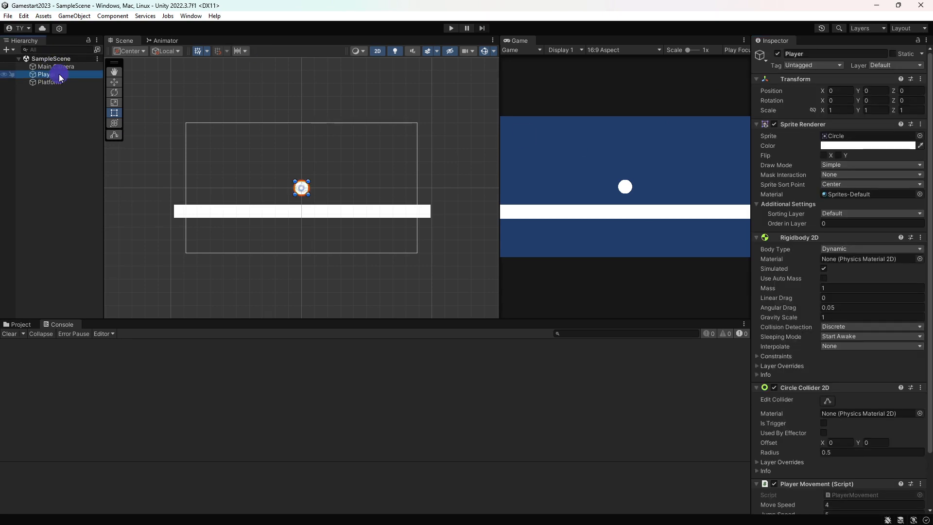
{"action": "left_click", "coordinate": [47, 82]}
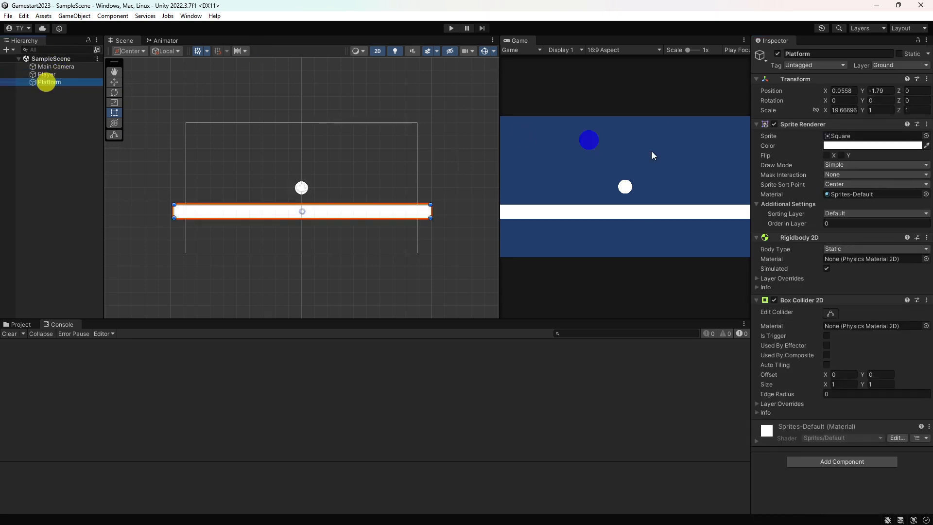
{"action": "left_click", "coordinate": [903, 65]}
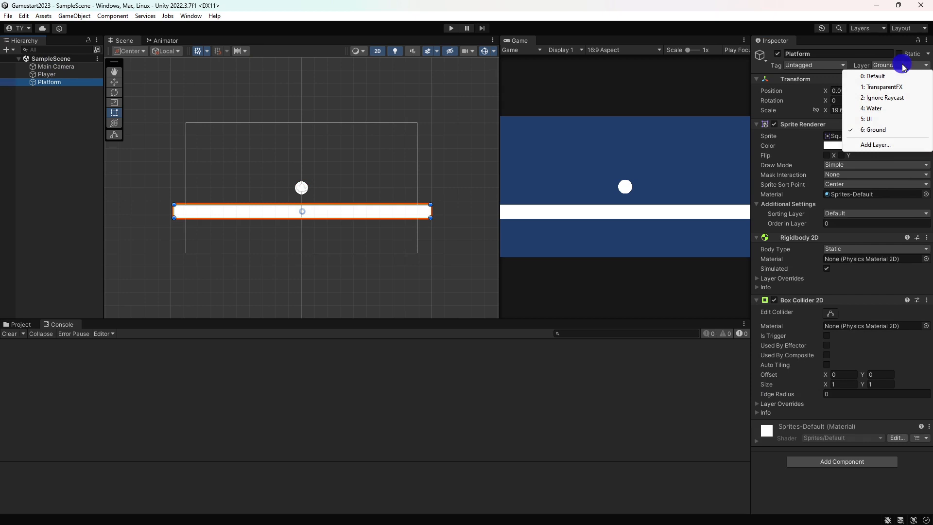
{"action": "left_click", "coordinate": [885, 129]}
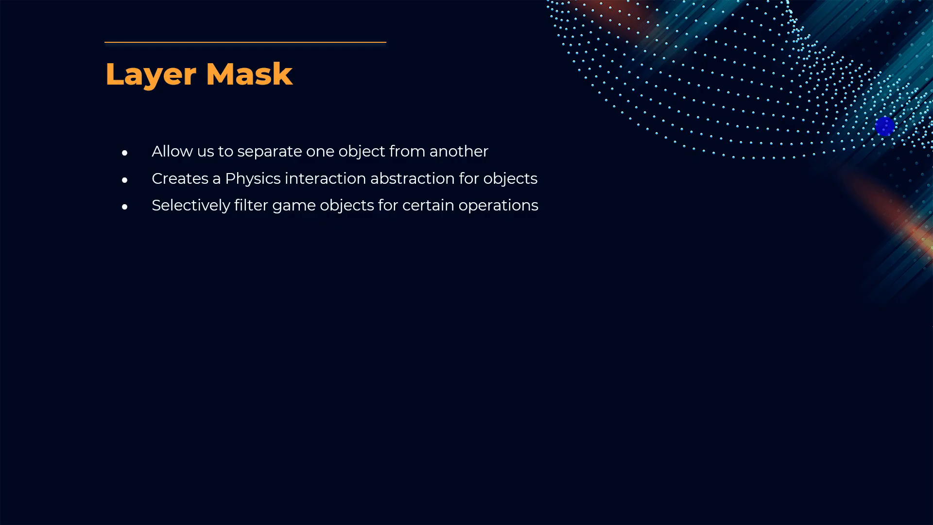
Switch to Visual Studio, declare a serialized private LayerMask field named groundLayer below the speed fields in PlayerMovement.cs, and save the script
{"action": "key", "text": "alt+Tab"}
{"action": "key", "text": "alt+Tab"}
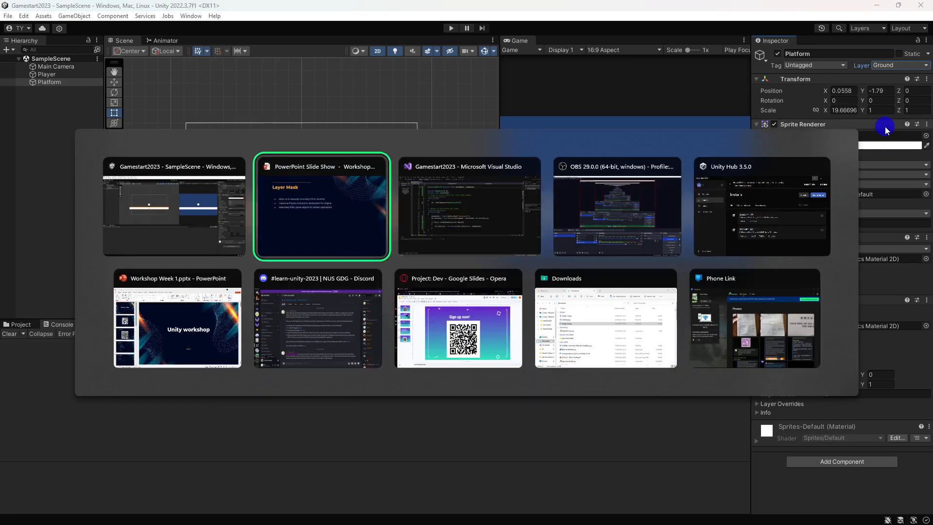
{"action": "key", "text": "alt+Tab"}
{"action": "key", "text": "Return"}
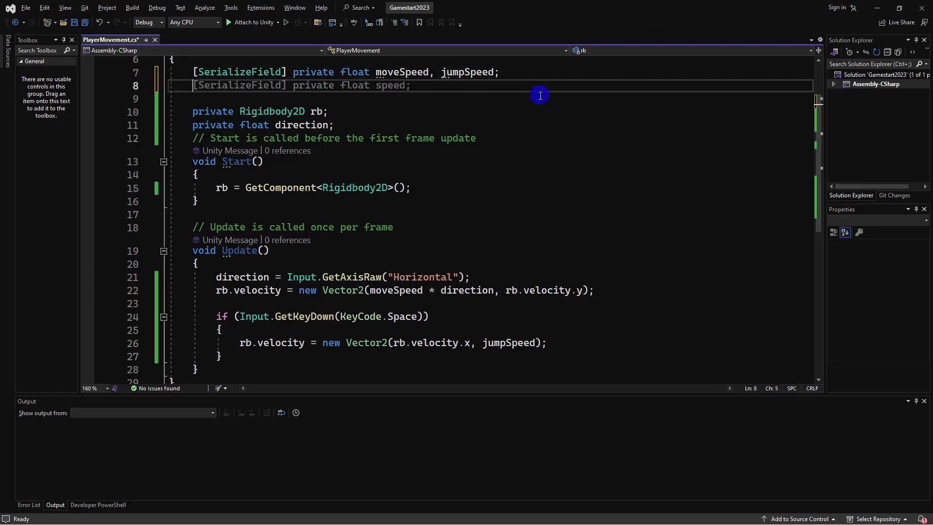
{"action": "type", "text": "[SerializeField]"}
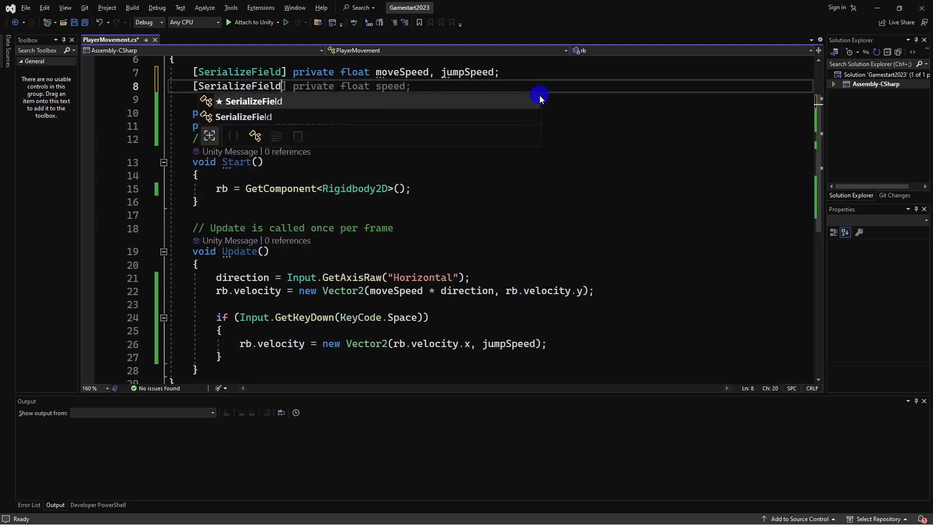
{"action": "type", "text": " private LayerMask"}
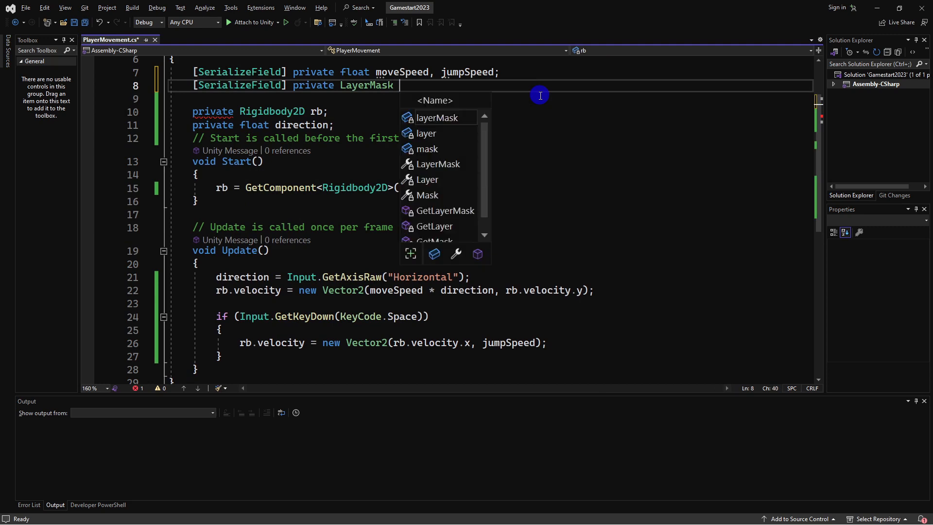
{"action": "type", "text": " groundLayer;"}
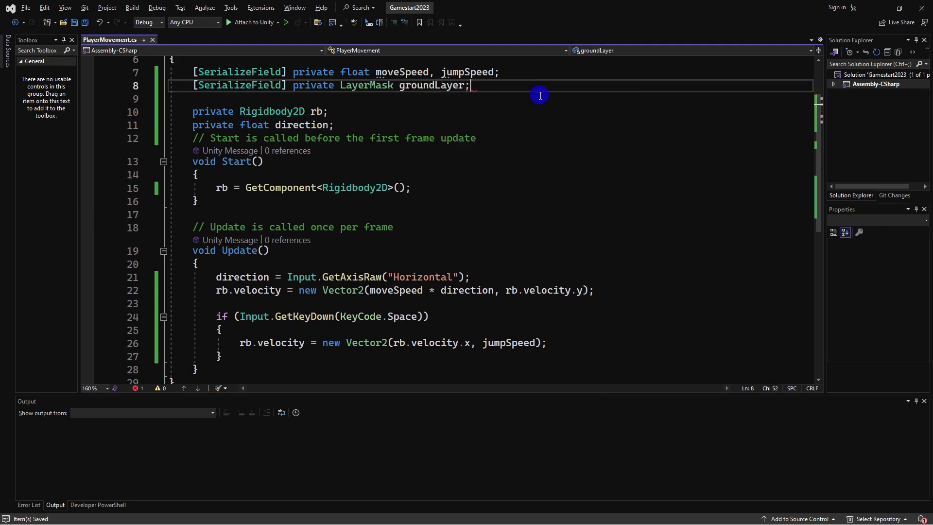
{"action": "key", "text": "ctrl+s"}
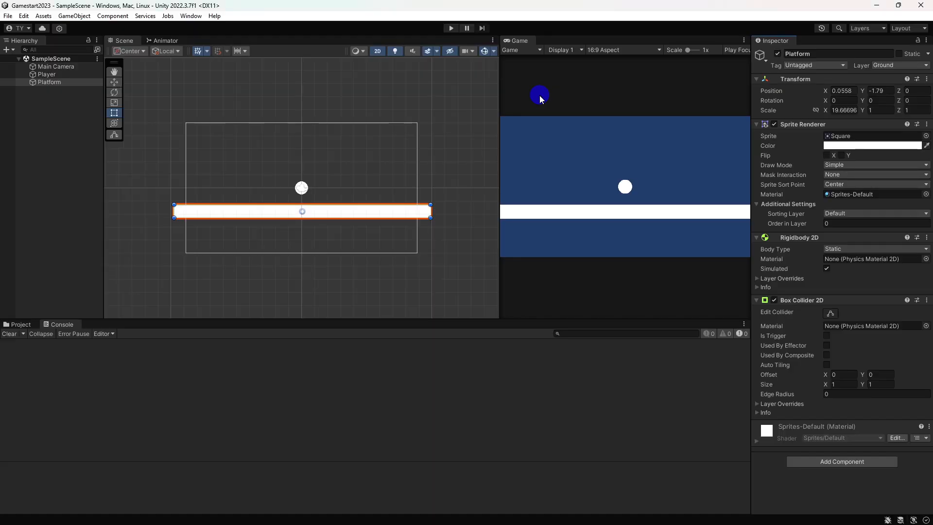
Switch back to Unity, create an empty object named PlayerFeet and make it a child of Player
{"action": "key", "text": "alt+Tab"}
{"action": "right_click", "coordinate": [77, 110]}
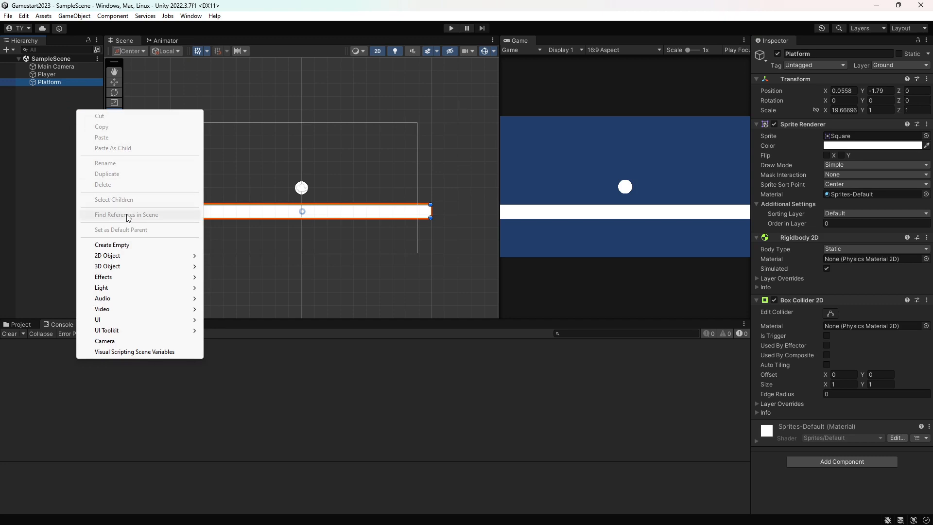
{"action": "left_click", "coordinate": [127, 246]}
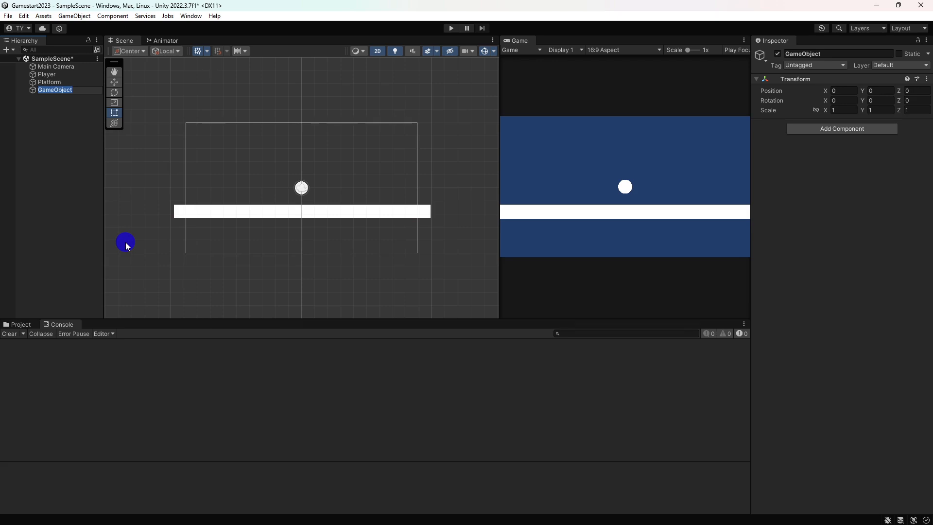
{"action": "type", "text": "PlayerFeet"}
{"action": "key", "text": "Return"}
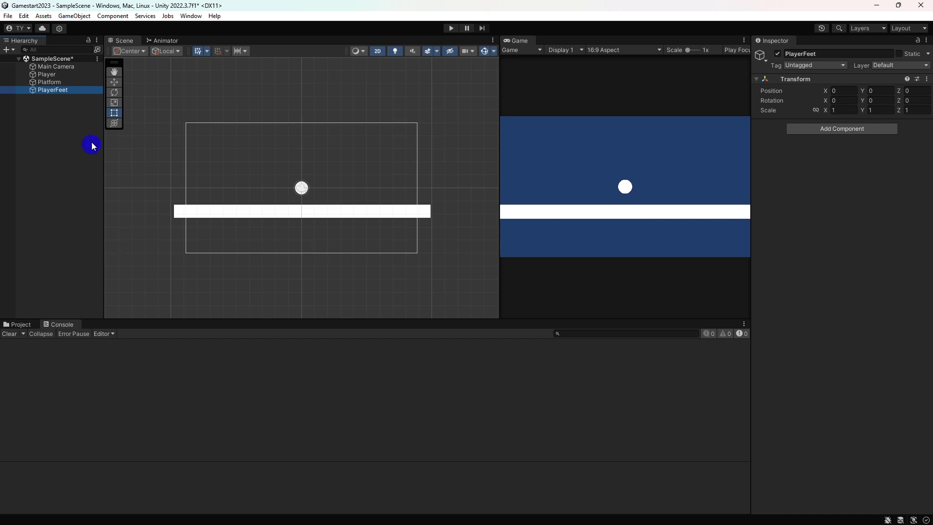
{"action": "left_click_drag", "start_coordinate": [58, 90], "coordinate": [59, 74]}
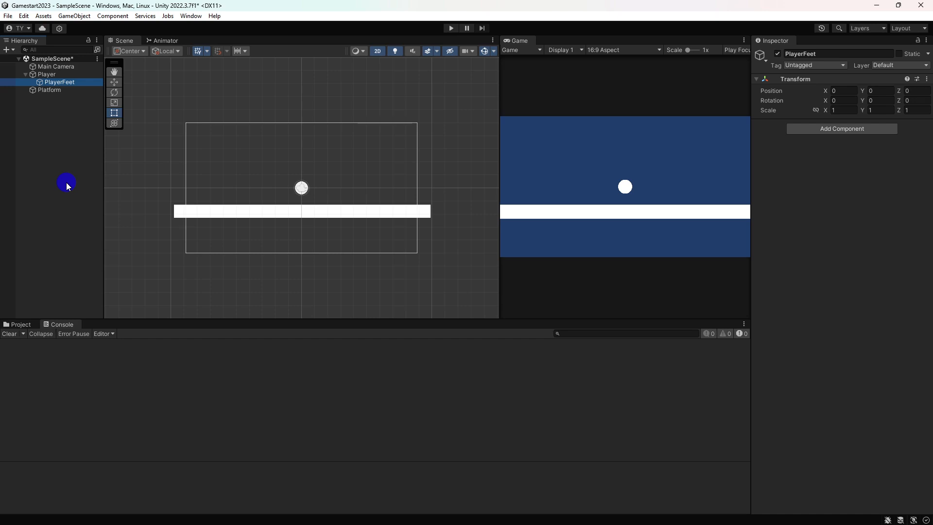
Move PlayerFeet straight down to the underside of the Player circle, at about Y -0.51
{"action": "scroll", "coordinate": [271, 186], "scroll_direction": "up", "scroll_amount": 3}
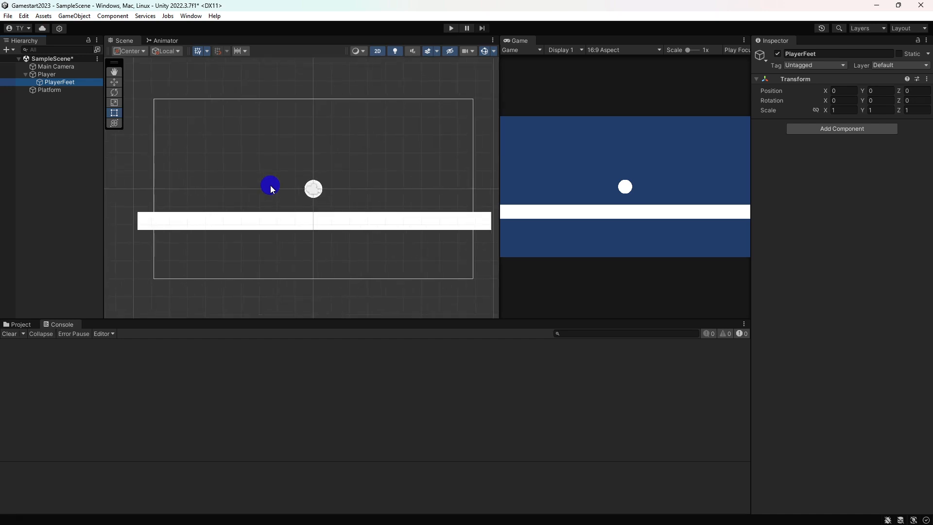
{"action": "scroll", "coordinate": [270, 185], "scroll_direction": "up", "scroll_amount": 2}
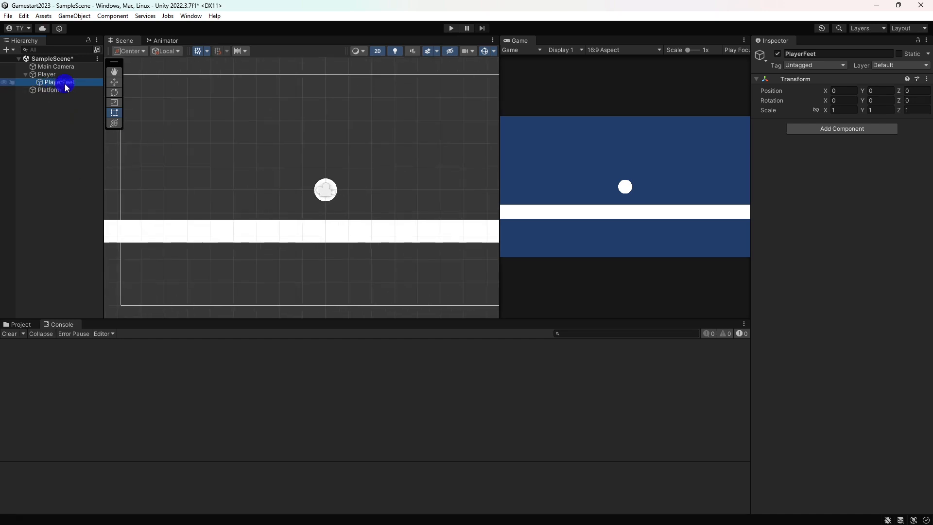
{"action": "left_click", "coordinate": [114, 82]}
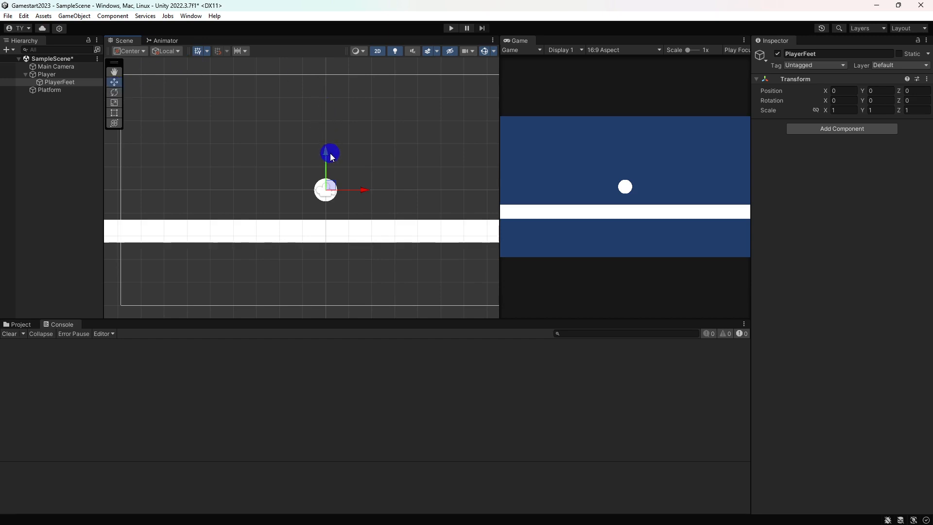
{"action": "left_click_drag", "start_coordinate": [325, 153], "coordinate": [325, 166]}
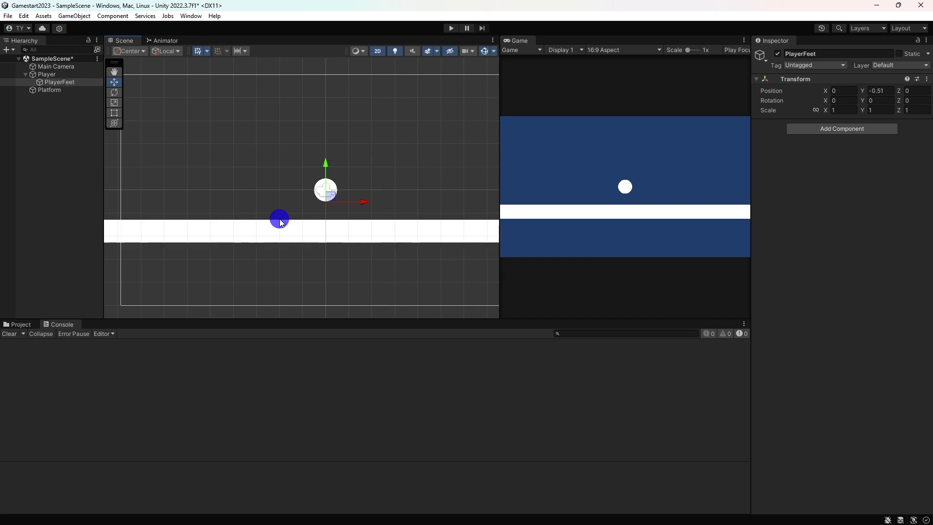
Run the scene to test how PlayerFeet behaves as the Player moves sideways, stop the run and save the scene
{"action": "left_click", "coordinate": [451, 28]}
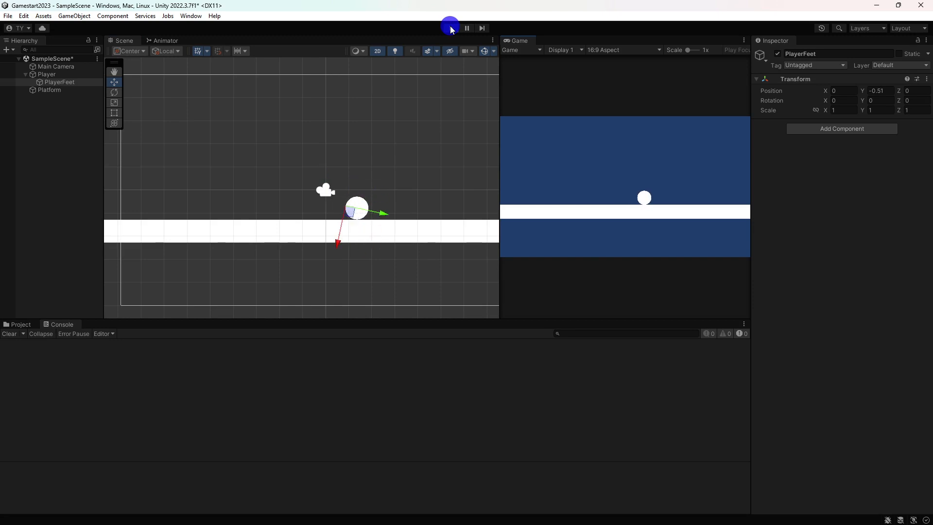
{"action": "key", "text": "a"}
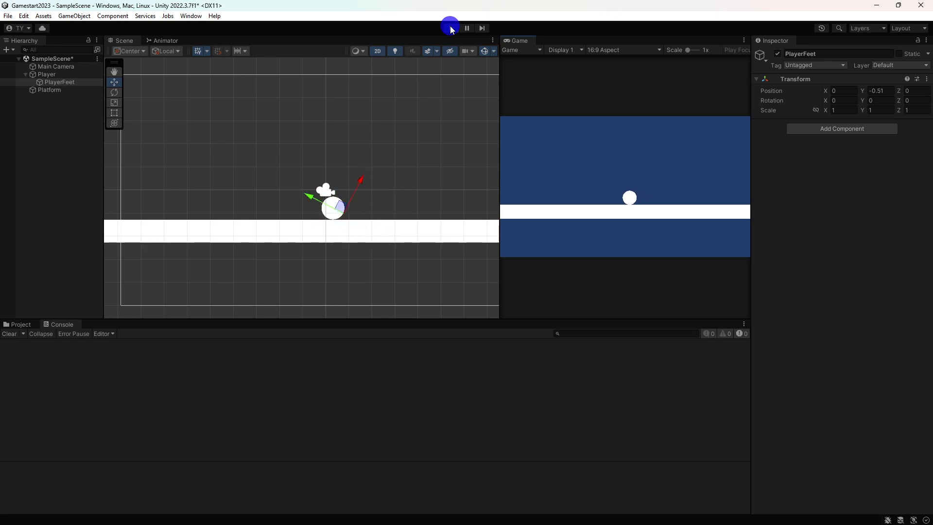
{"action": "left_click", "coordinate": [452, 29]}
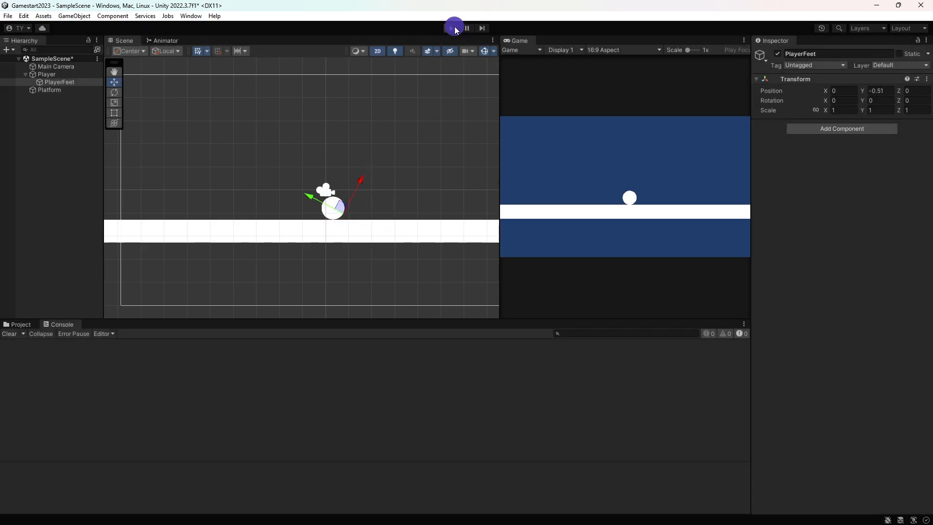
{"action": "key", "text": "ctrl+s"}
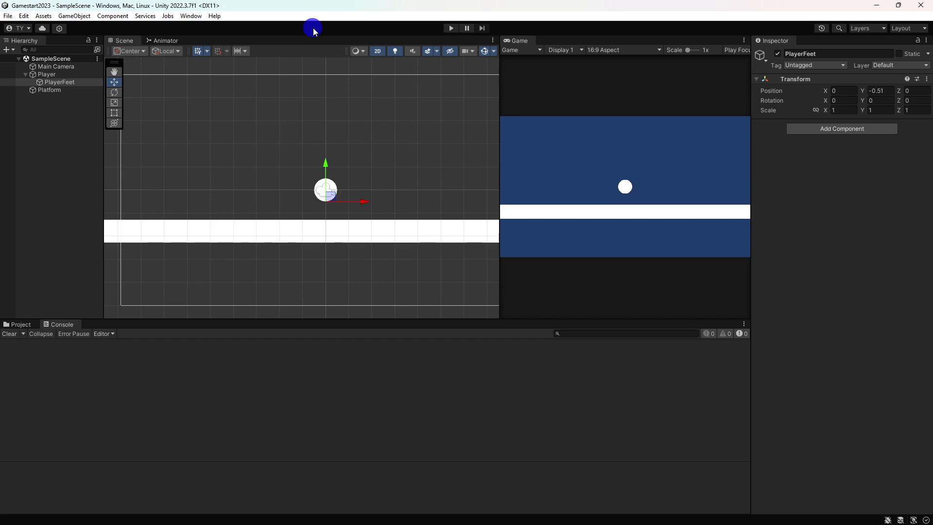
Freeze the Z rotation in the constraints of the Player's Rigidbody 2D
{"action": "left_click", "coordinate": [71, 73]}
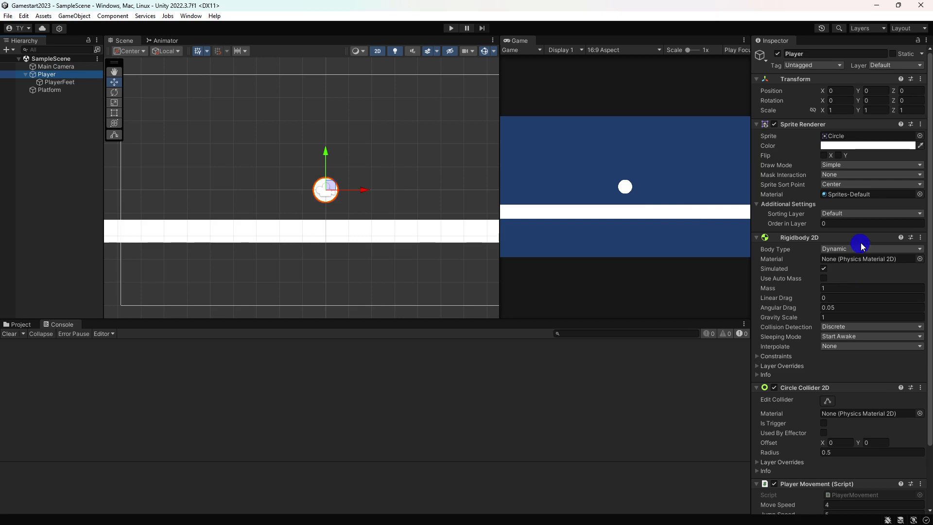
{"action": "scroll", "coordinate": [834, 316], "scroll_direction": "down", "scroll_amount": 2}
{"action": "left_click", "coordinate": [767, 309]}
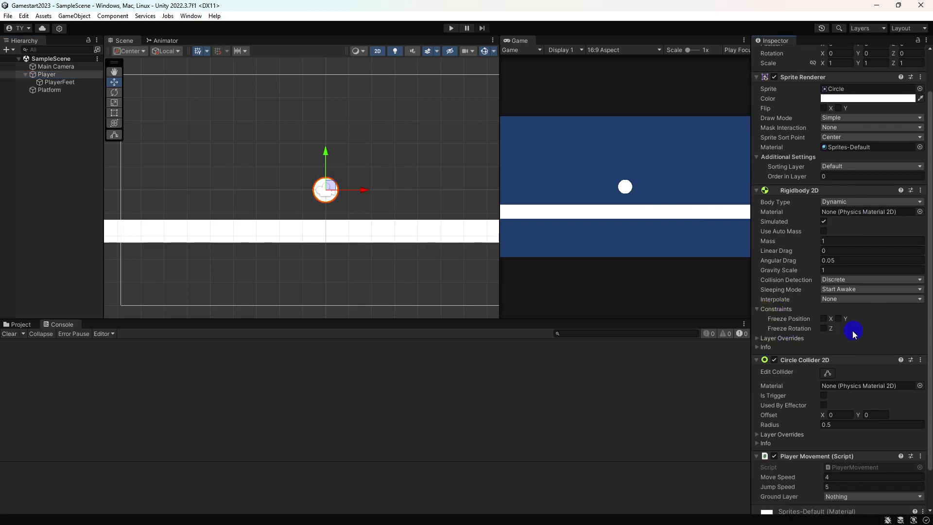
{"action": "left_click", "coordinate": [825, 328]}
Run the scene with PlayerFeet selected and move the Player back and forth to check the position of its feet
{"action": "left_click", "coordinate": [451, 28]}
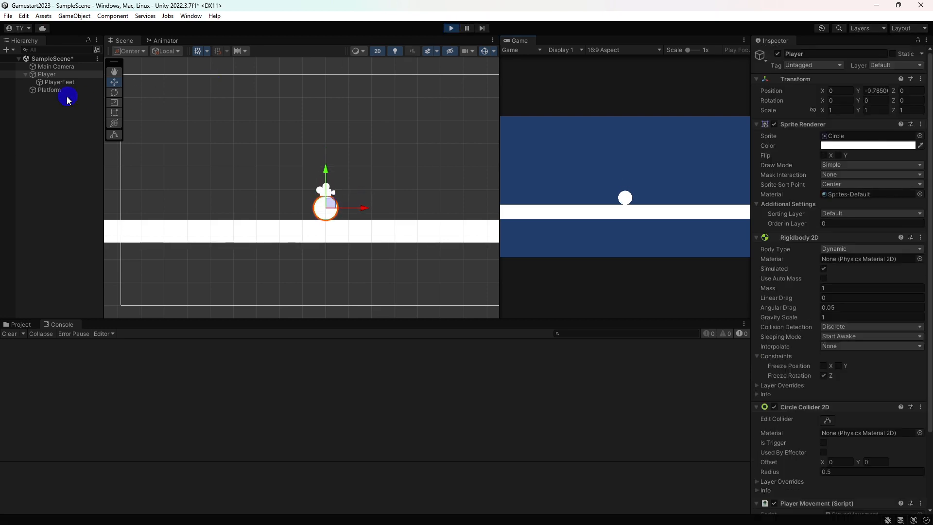
{"action": "left_click", "coordinate": [62, 83]}
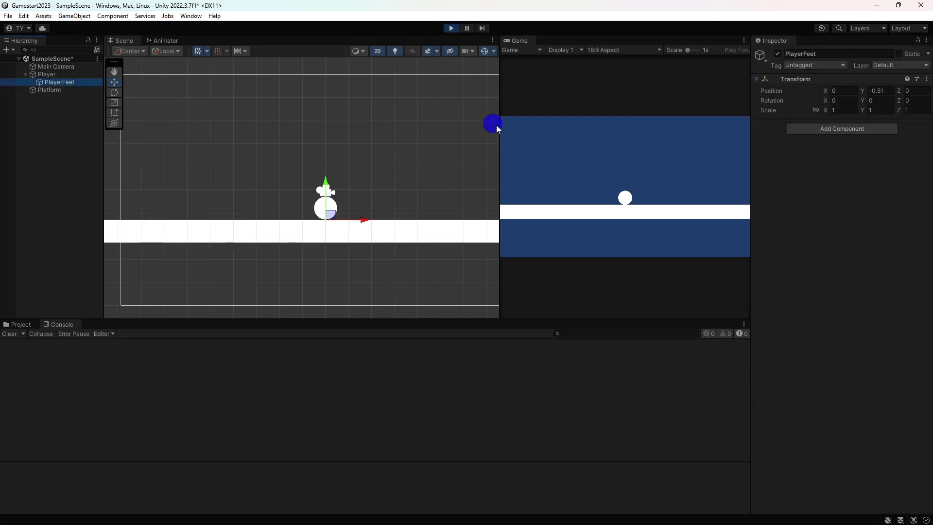
{"action": "left_click", "coordinate": [549, 131]}
{"action": "key", "text": "d"}
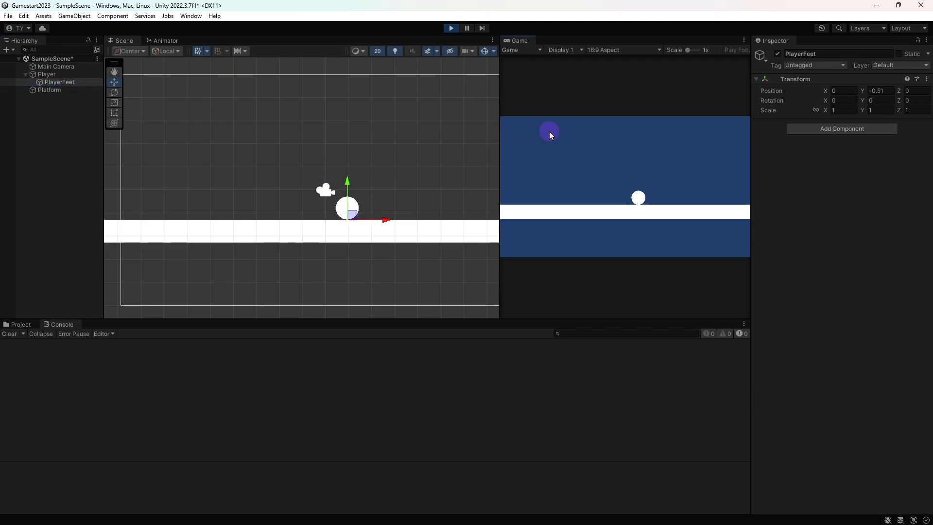
{"action": "key", "text": "a"}
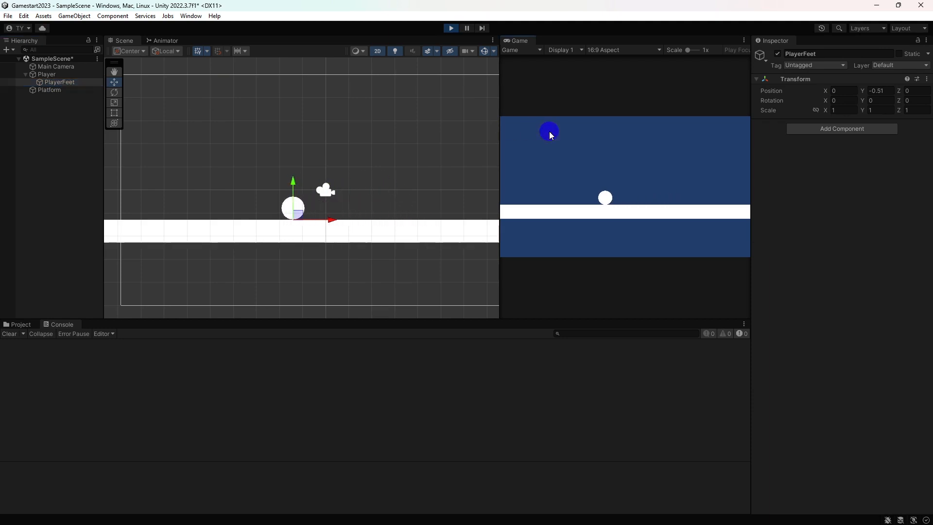
{"action": "key", "text": "d"}
{"action": "key", "text": "a"}
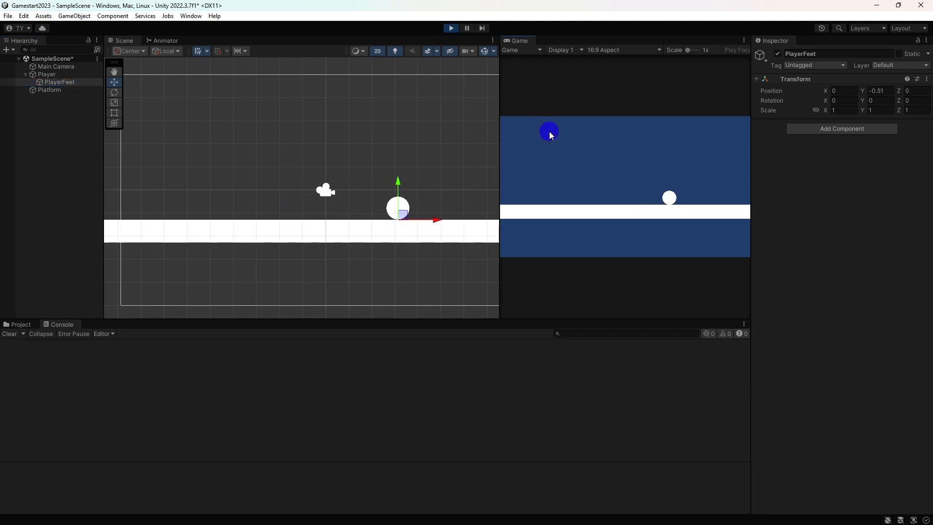
{"action": "key", "text": "d"}
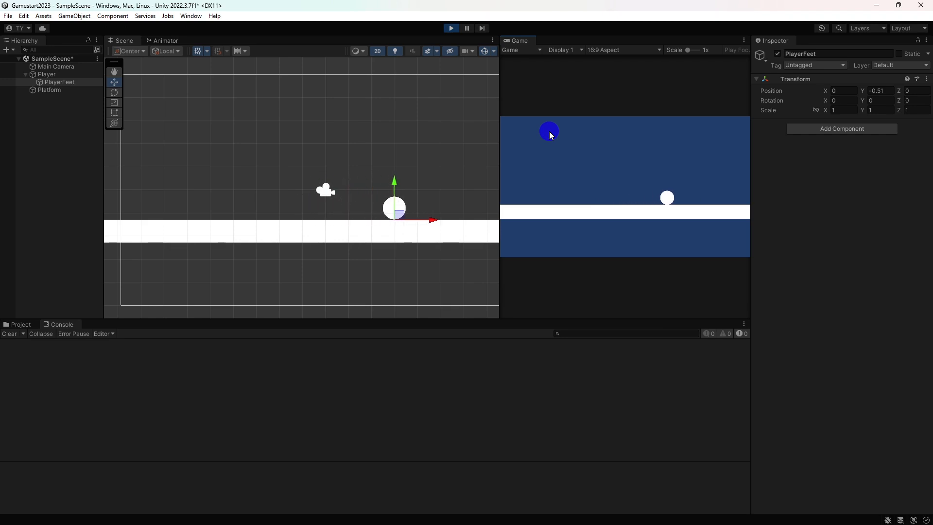
{"action": "key", "text": "a"}
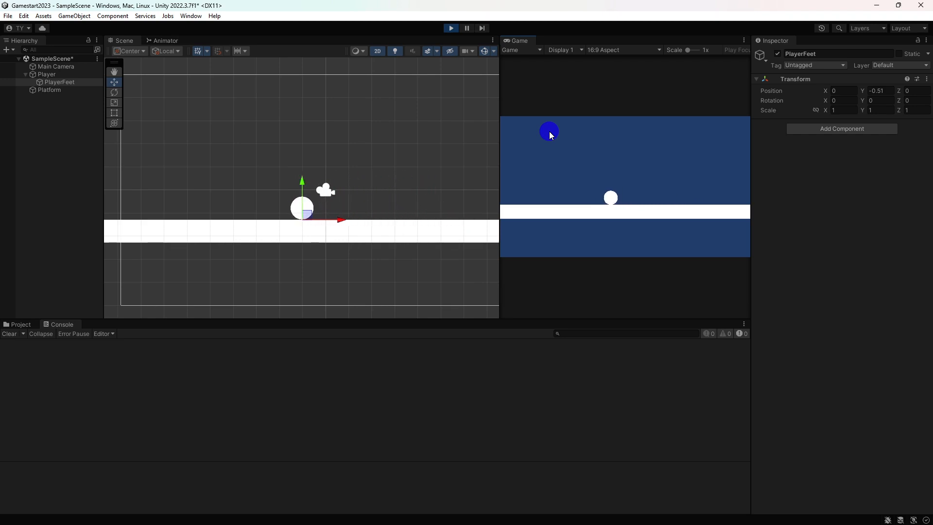
{"action": "key", "text": "d"}
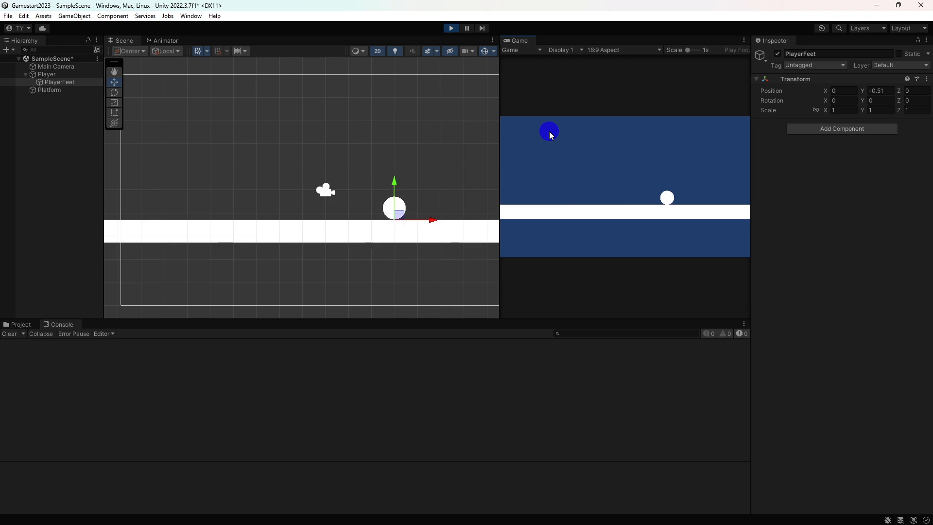
Stop the test run, save the scene and check the Player's Rigidbody 2D constraints
{"action": "left_click", "coordinate": [451, 28]}
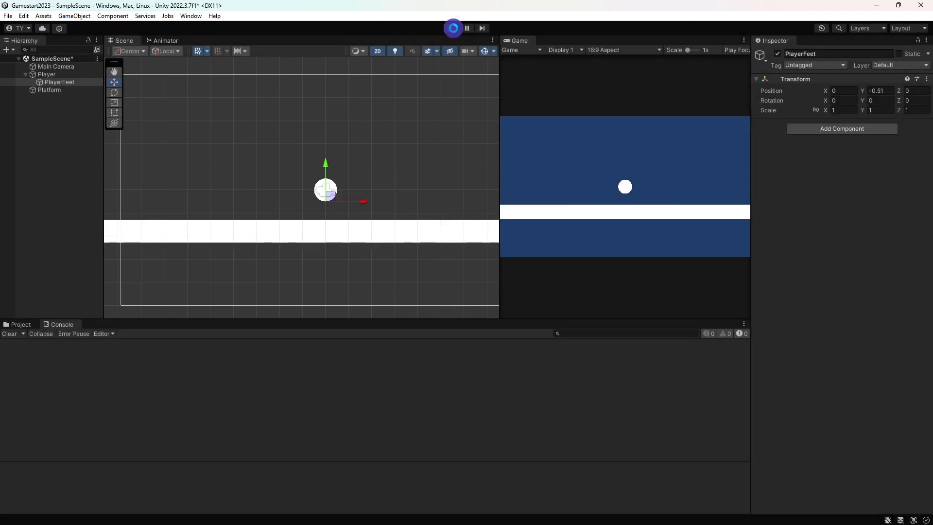
{"action": "left_click", "coordinate": [47, 74]}
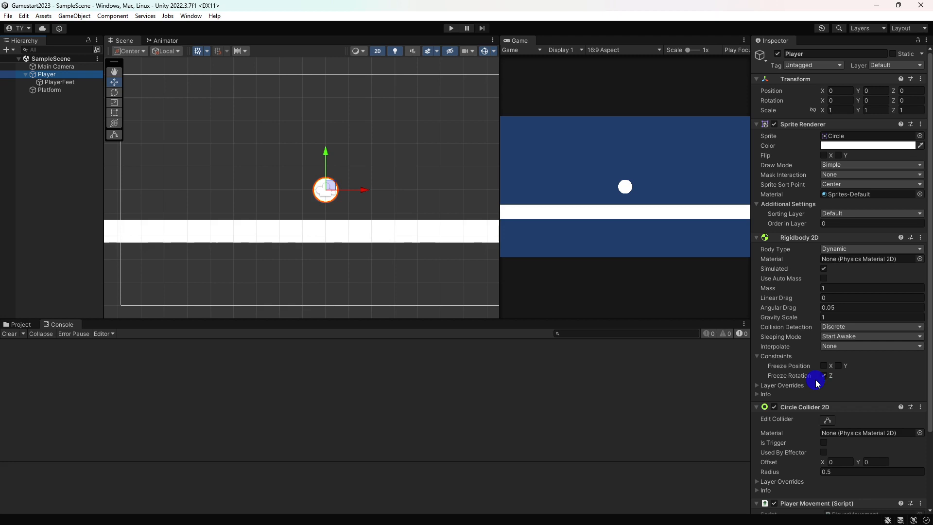
{"action": "left_click", "coordinate": [70, 174]}
Switch to PlayerMovement.cs in Visual Studio and review the jump code at the end of Update
{"action": "key", "text": "alt+Tab"}
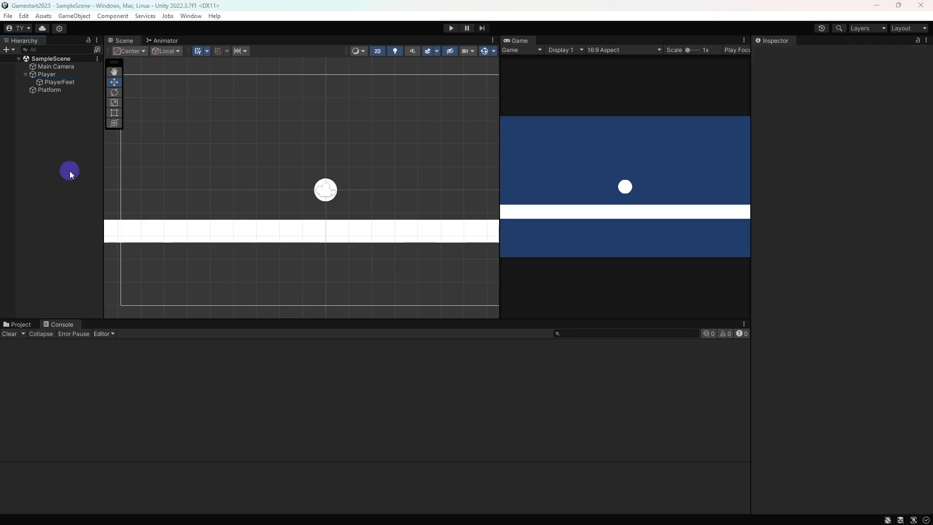
{"action": "key", "text": "alt+Tab"}
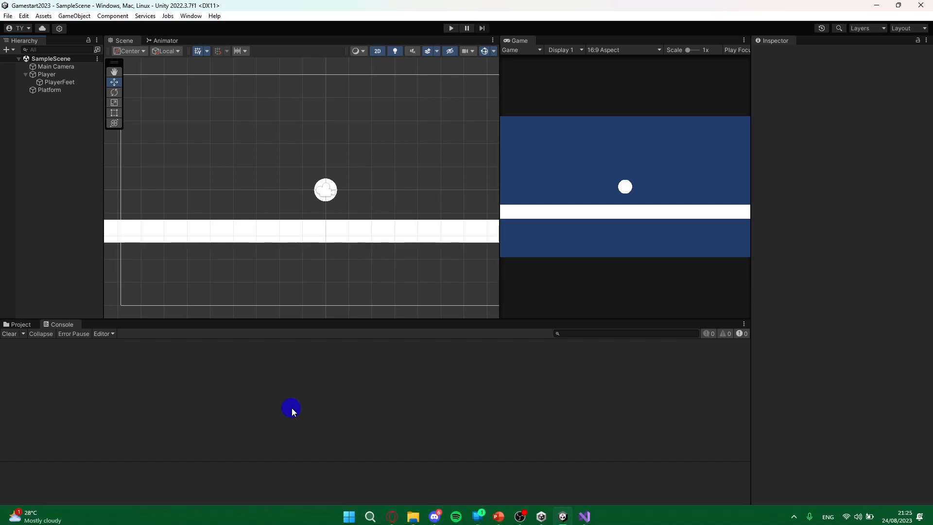
{"action": "key", "text": "alt+Tab"}
{"action": "scroll", "coordinate": [340, 317], "scroll_direction": "down", "scroll_amount": 2}
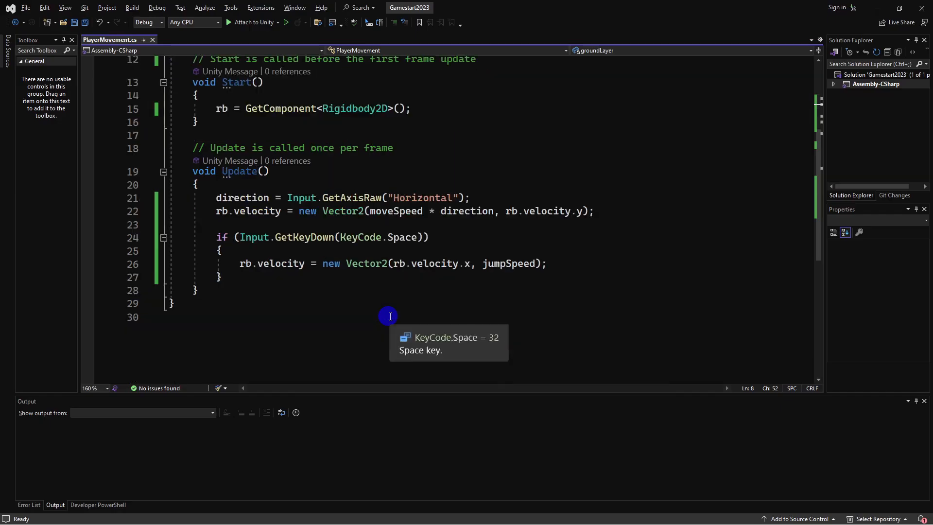
{"action": "left_click", "coordinate": [282, 264]}
{"action": "left_click", "coordinate": [256, 277]}
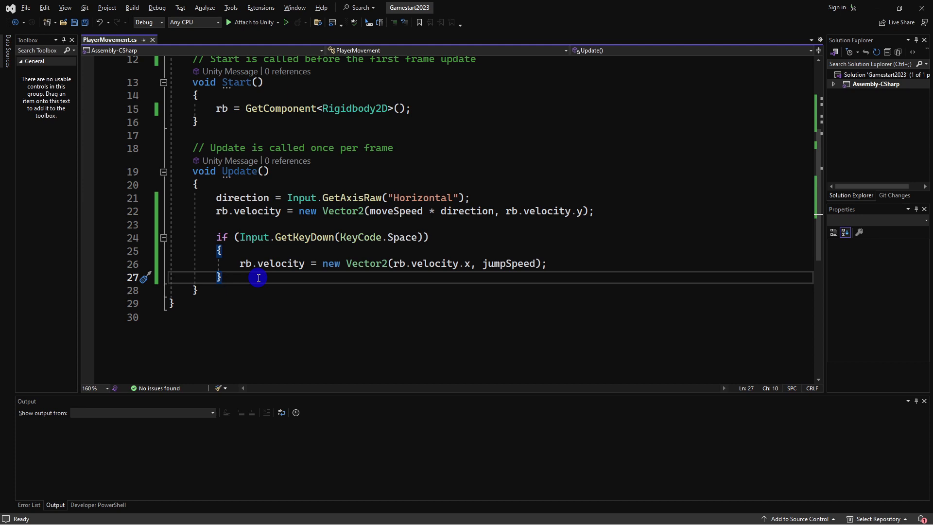
Start a new field with a [SerializeField] attribute on its own line below the groundLayer field
{"action": "scroll", "coordinate": [259, 278], "scroll_direction": "up", "scroll_amount": 4}
{"action": "left_click", "coordinate": [489, 159]}
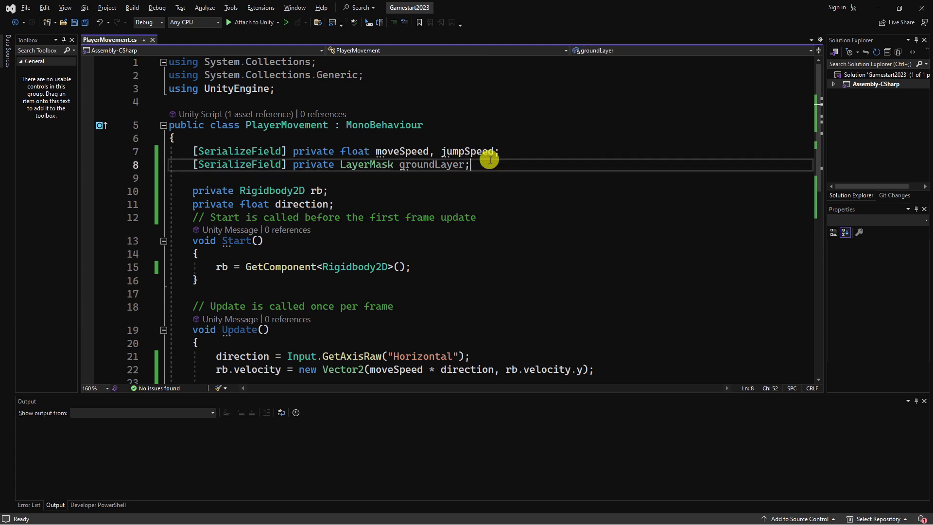
{"action": "key", "text": "Return"}
{"action": "type", "text": "[p"}
{"action": "key", "text": "BackSpace"}
{"action": "type", "text": "SerialzieFi"}
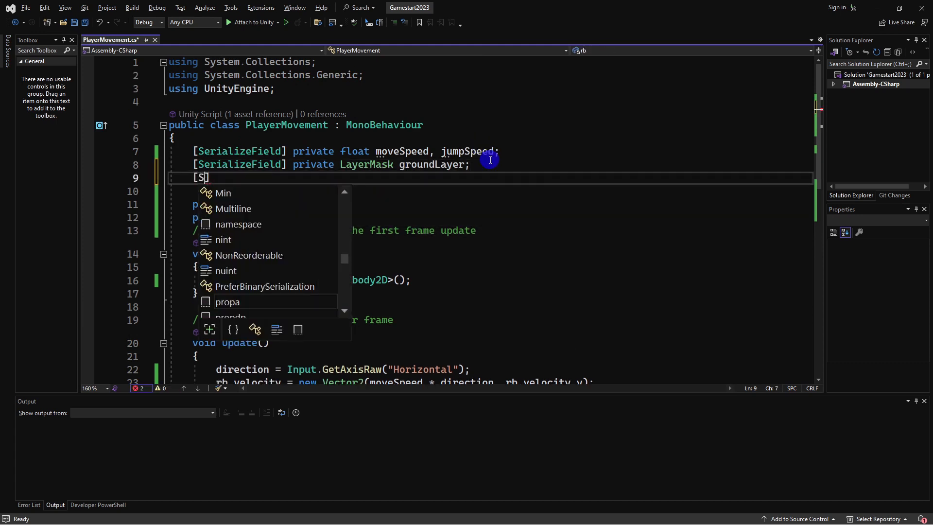
{"action": "key", "text": "BackSpace"}
{"action": "key", "text": "BackSpace"}
{"action": "key", "text": "BackSpace"}
{"action": "key", "text": "BackSpace"}
{"action": "key", "text": "BackSpace"}
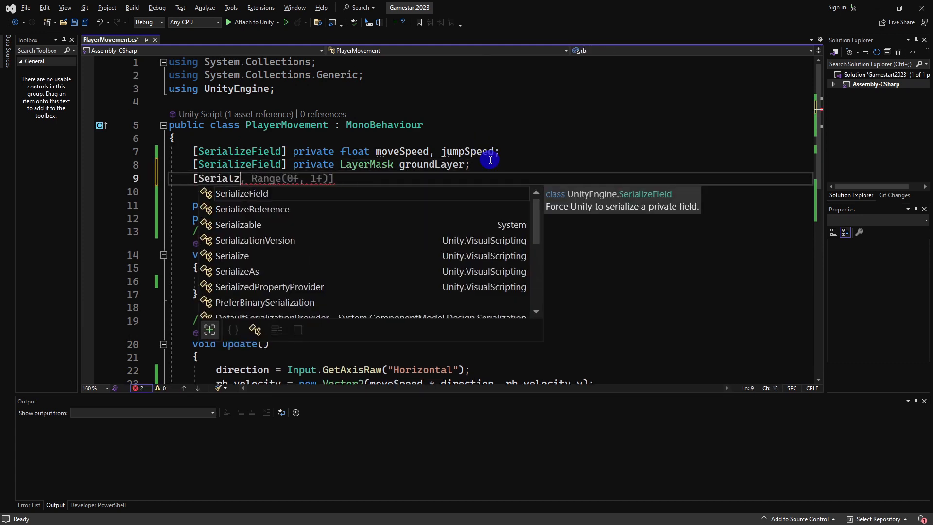
{"action": "type", "text": "izeField"}
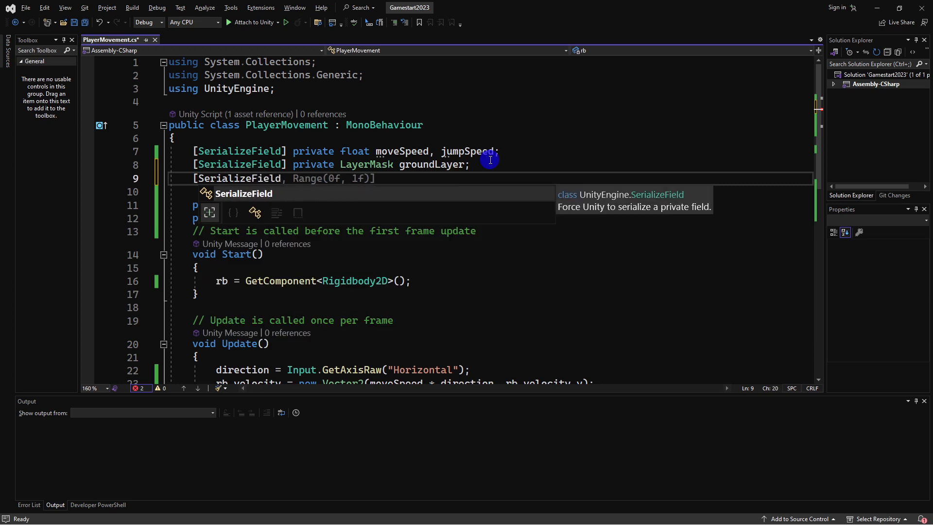
{"action": "key", "text": "Escape"}
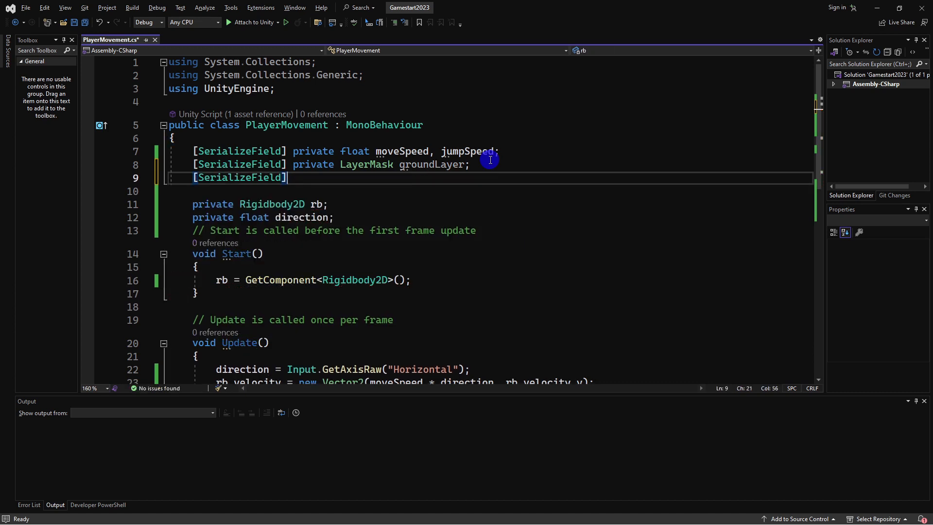
Complete the new serialized field as private Transform playerFeet; and save the script
{"action": "type", "text": "] private "}
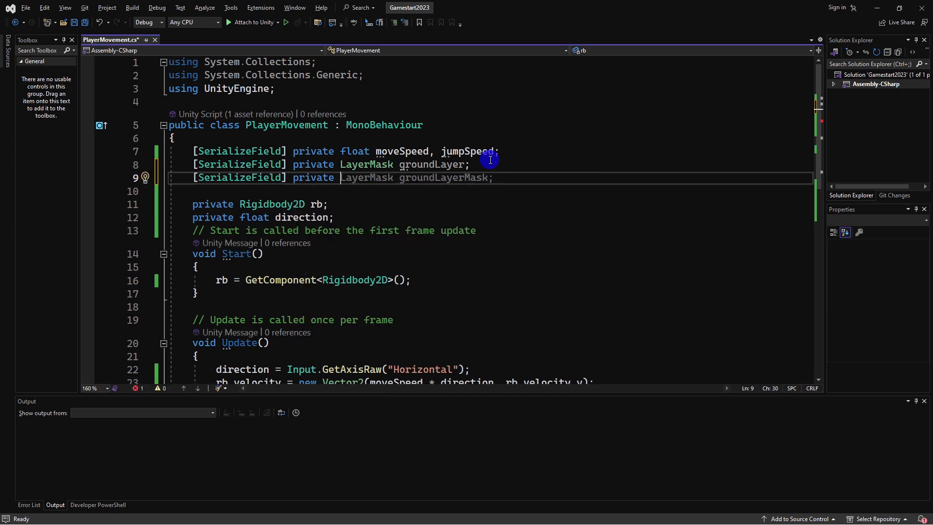
{"action": "type", "text": "Transform"}
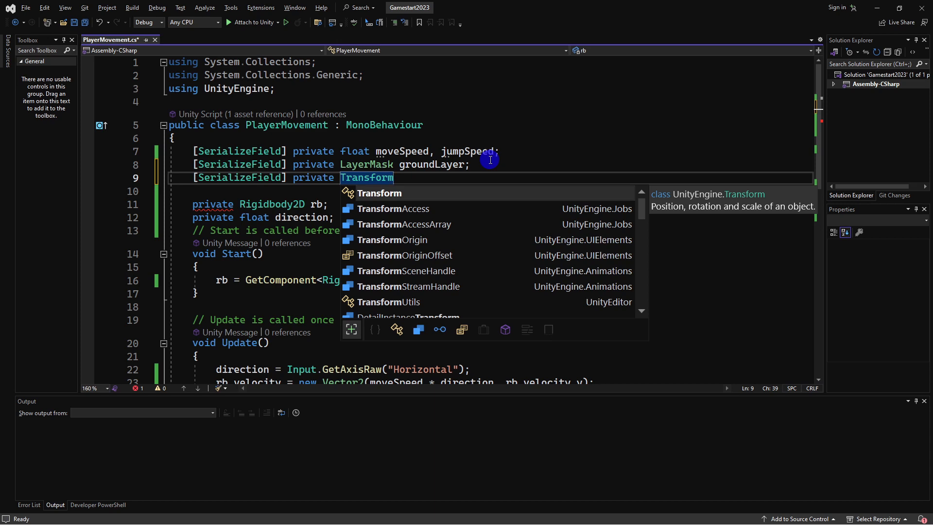
{"action": "type", "text": "playerFeet;"}
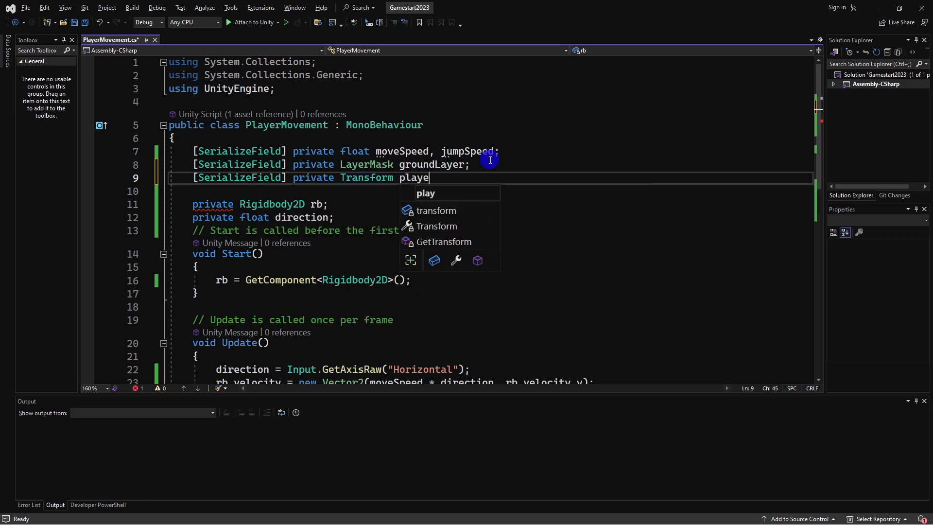
{"action": "key", "text": "ctrl+s"}
{"action": "key", "text": "Down"}
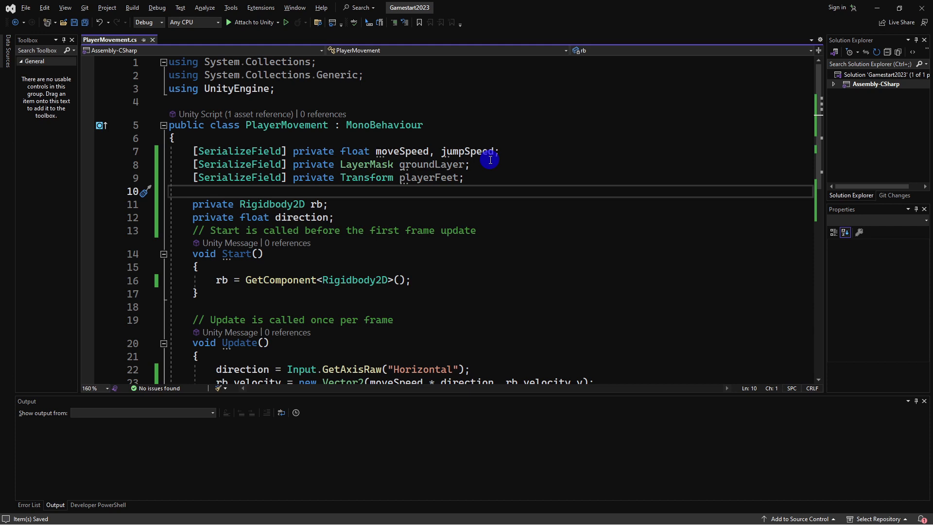
Add a private bool OnGround() method with an empty body after the Update method
{"action": "scroll", "coordinate": [514, 189], "scroll_direction": "down", "scroll_amount": 8}
{"action": "scroll", "coordinate": [517, 193], "scroll_direction": "up", "scroll_amount": 2}
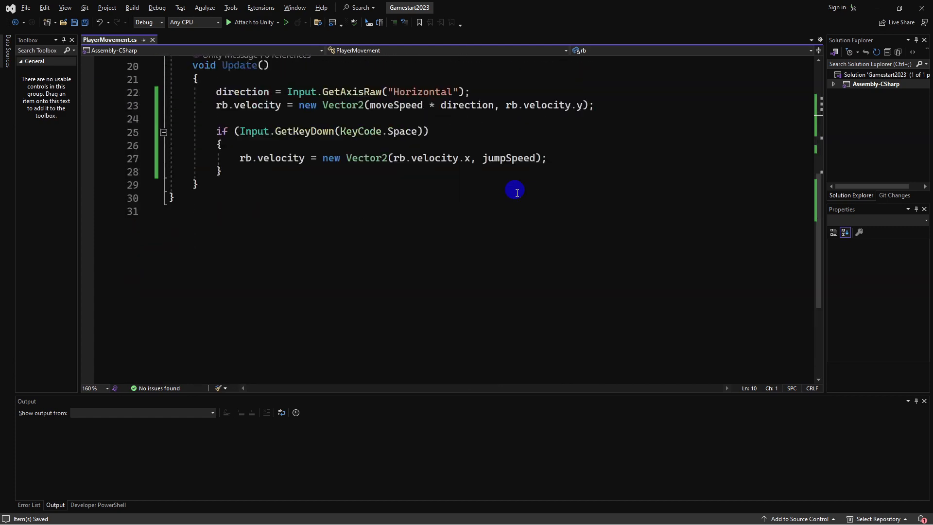
{"action": "scroll", "coordinate": [517, 193], "scroll_direction": "up", "scroll_amount": 2}
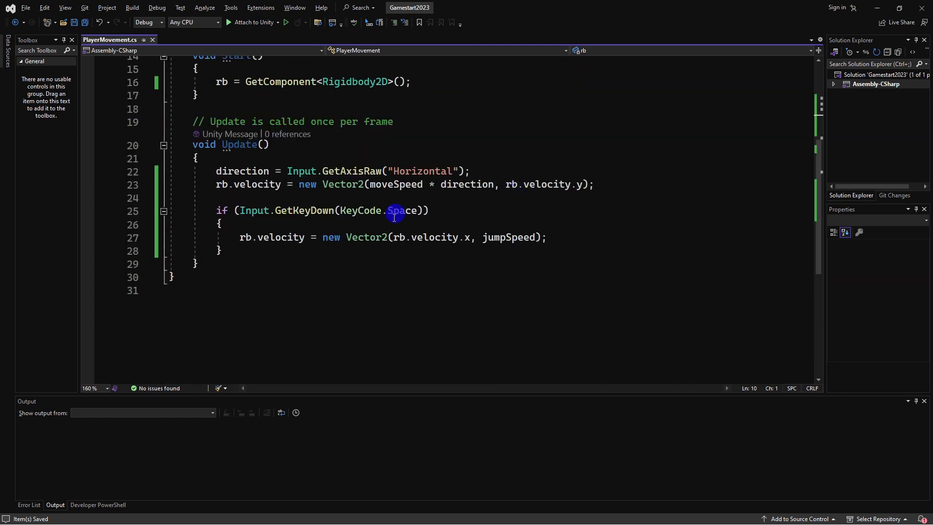
{"action": "left_click", "coordinate": [315, 273]}
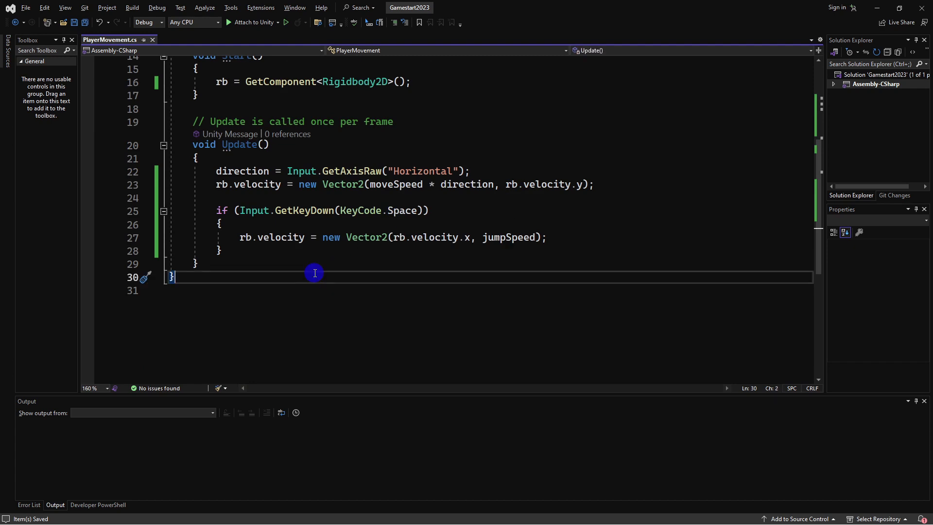
{"action": "left_click", "coordinate": [267, 264]}
{"action": "key", "text": "Return"}
{"action": "key", "text": "Return"}
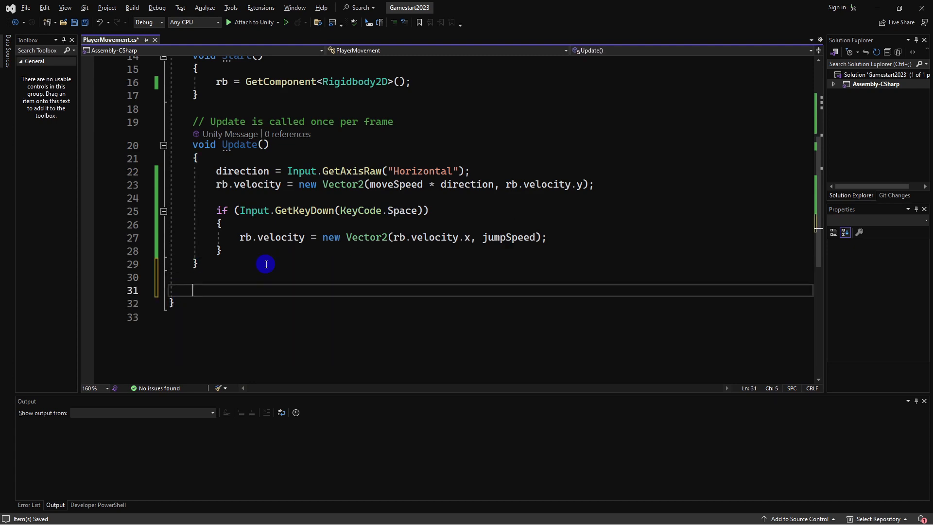
{"action": "type", "text": "private void"}
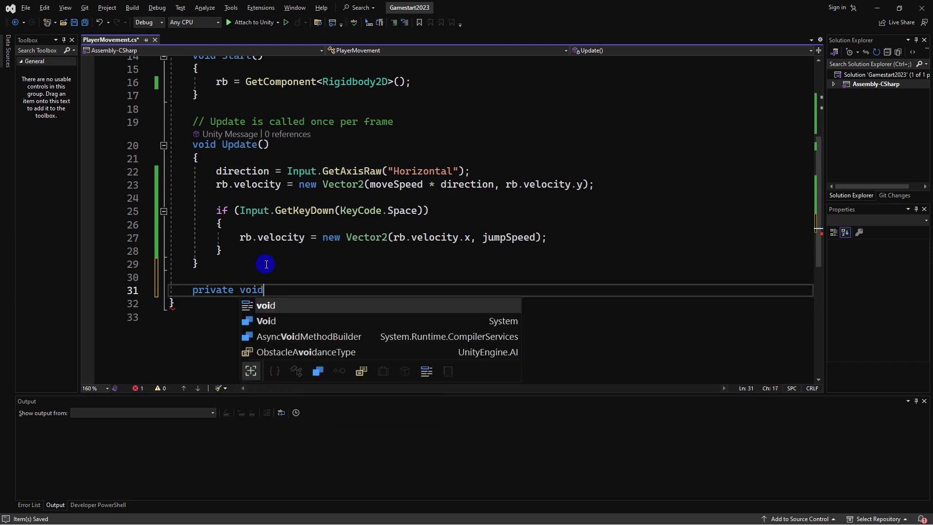
{"action": "key", "text": "BackSpace"}
{"action": "key", "text": "BackSpace"}
{"action": "key", "text": "BackSpace"}
{"action": "key", "text": "BackSpace"}
{"action": "key", "text": "BackSpace"}
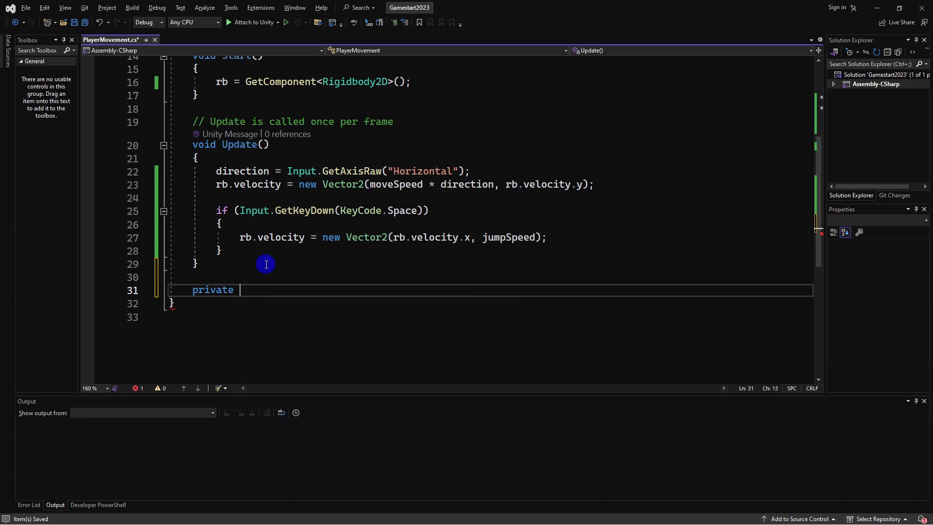
{"action": "type", "text": "bool OnGround()"}
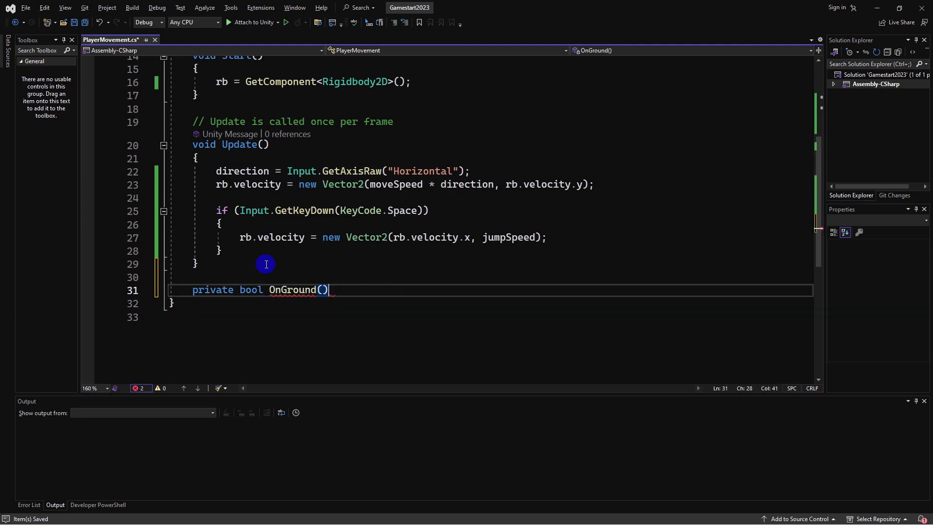
{"action": "type", "text": "{"}
{"action": "key", "text": "Return"}
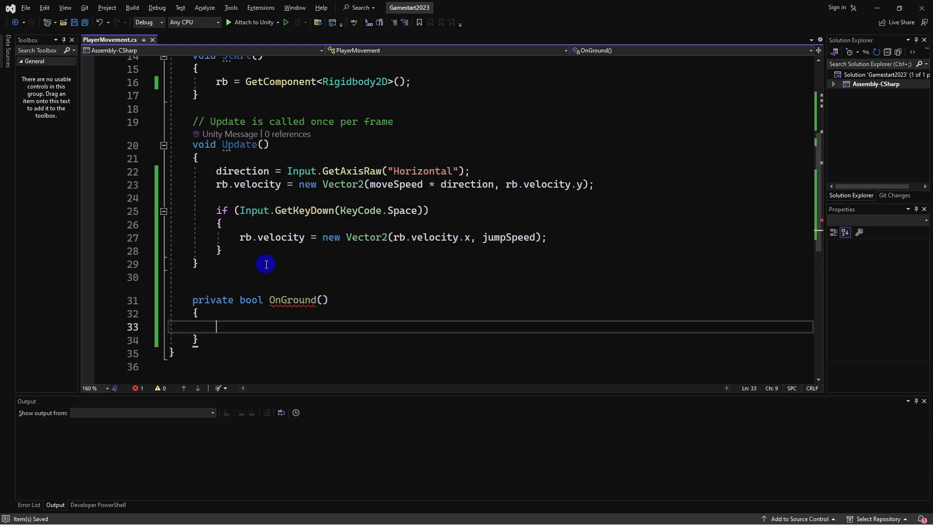
Make the OnGround method return true and save the script
{"action": "type", "text": "return true"}
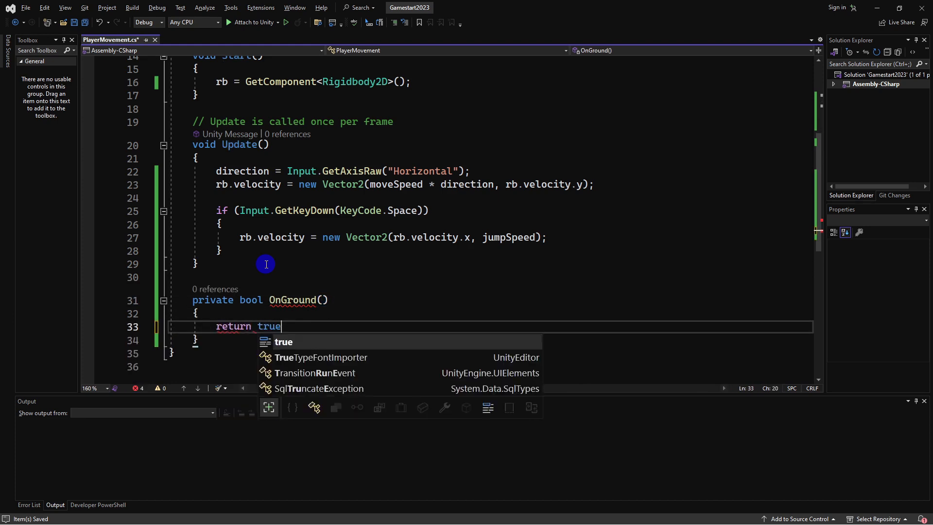
{"action": "type", "text": ";"}
{"action": "key", "text": "ctrl+s"}
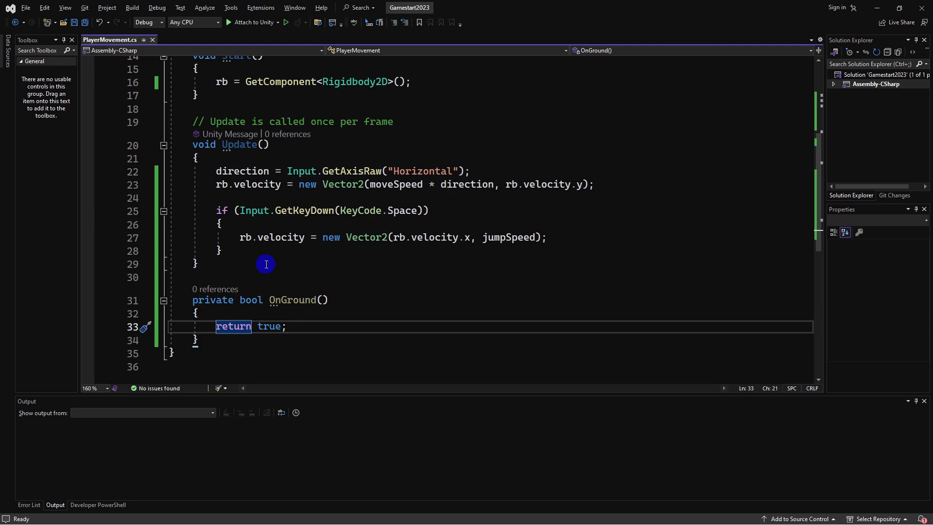
Replace the true returned by OnGround with a call to Physics2D.OverlapCircle()
{"action": "key", "text": "Left"}
{"action": "key", "text": "ctrl+BackSpace"}
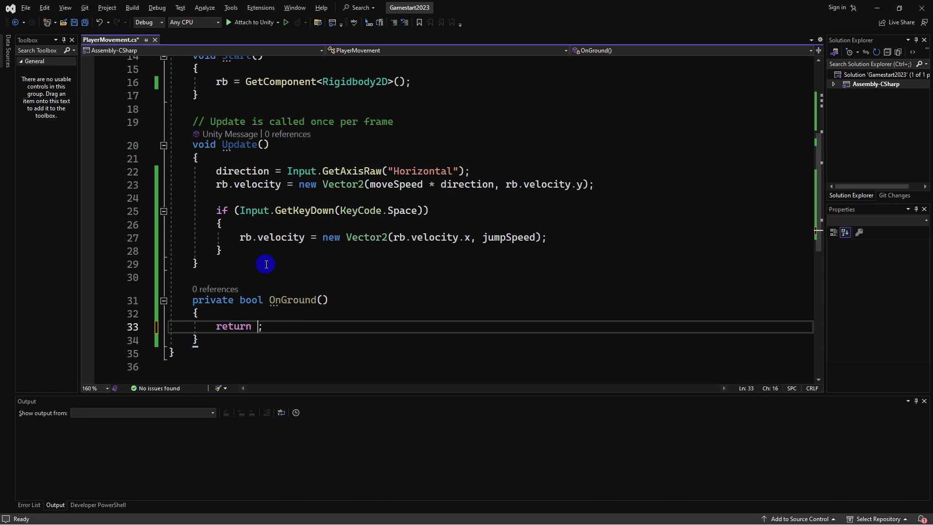
{"action": "type", "text": "Physics2D."}
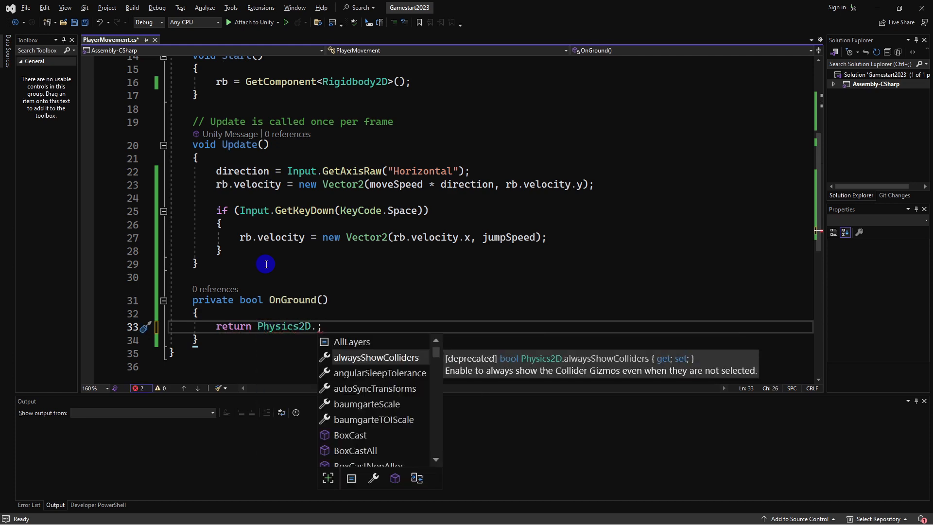
{"action": "type", "text": "OverlapCi"}
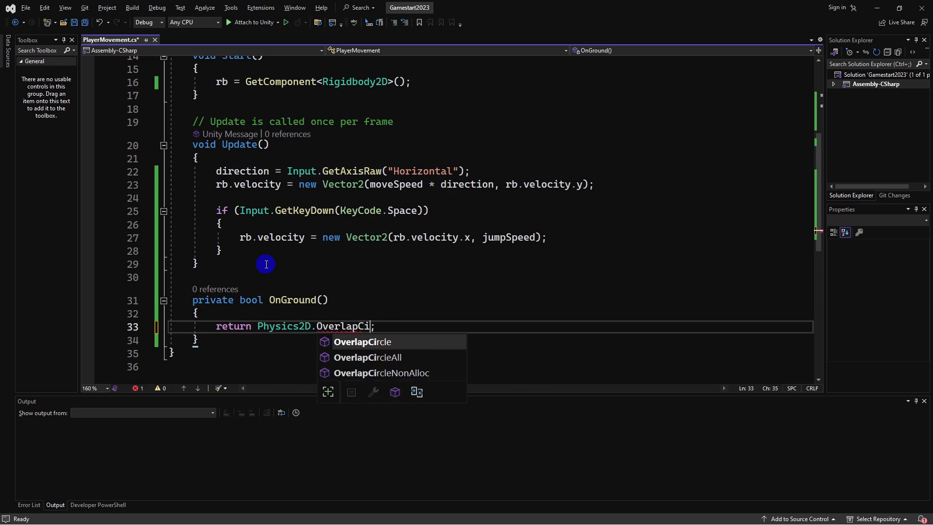
{"action": "type", "text": "rcle("}
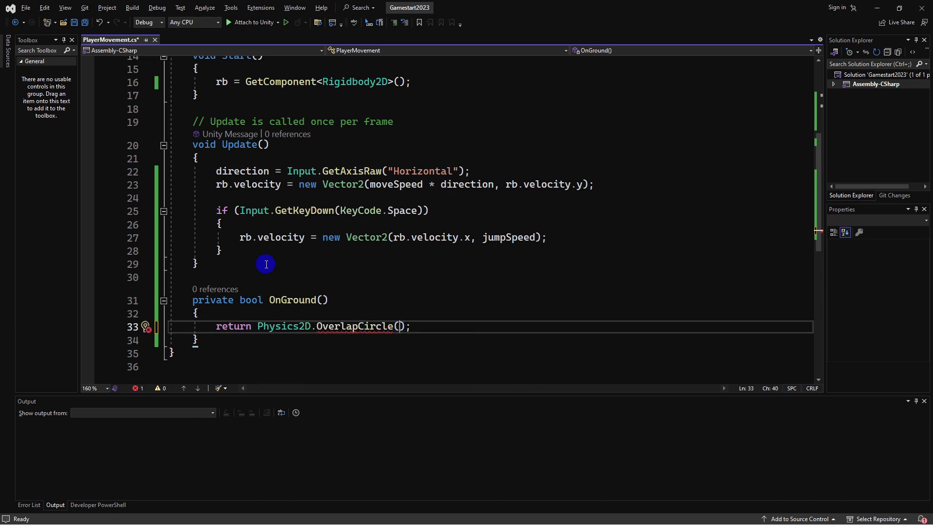
Give the OverlapCircle call in OnGround playerFeet.position as its first argument, followed by a comma
{"action": "key", "text": "Left"}
{"action": "double_click", "coordinate": [372, 326]}
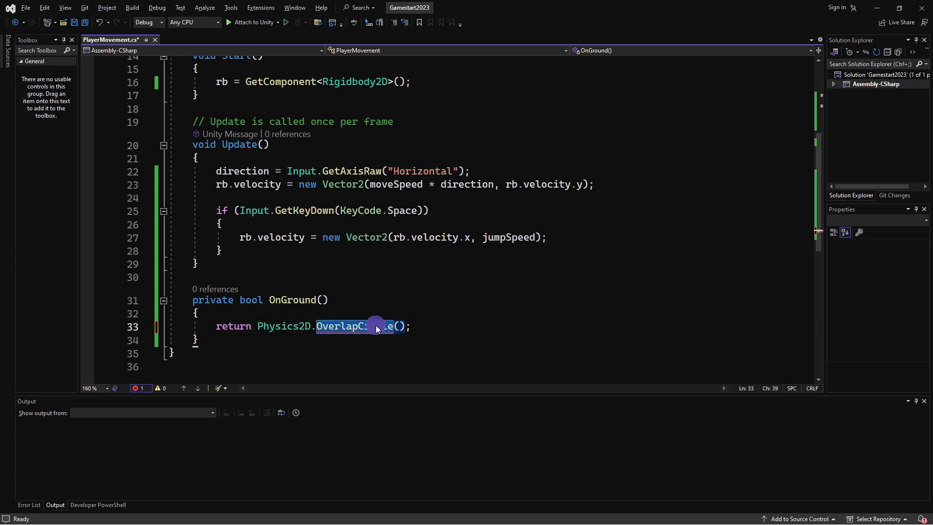
{"action": "mouse_move", "coordinate": [378, 329]}
{"action": "key", "text": "Right"}
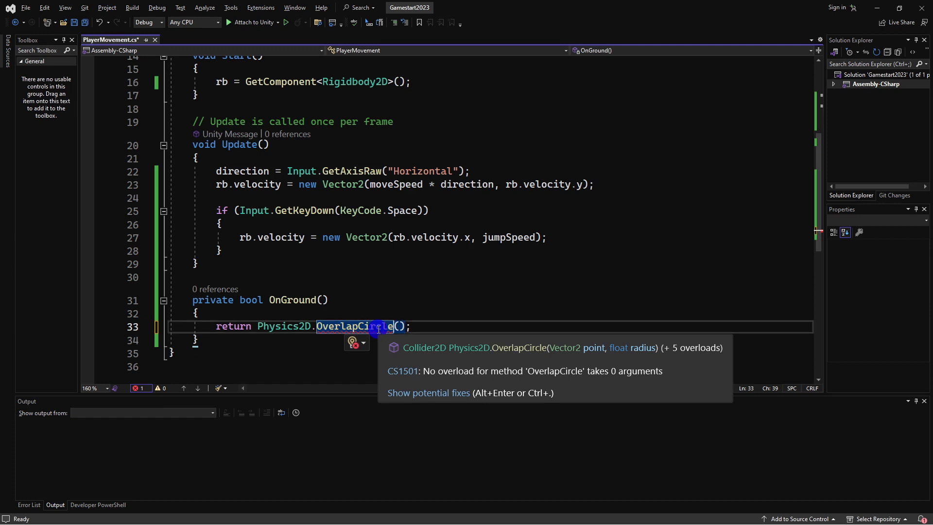
{"action": "key", "text": "Right"}
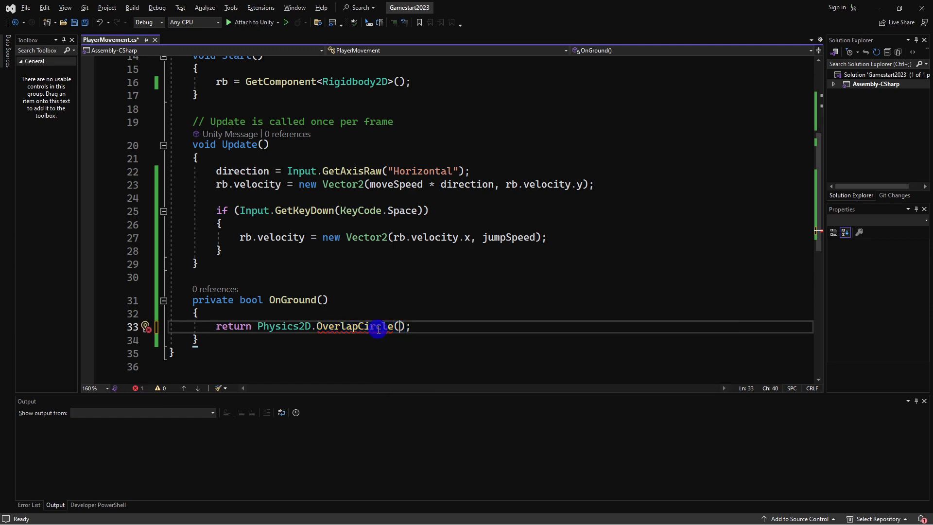
{"action": "type", "text": "playerFeet.poi"}
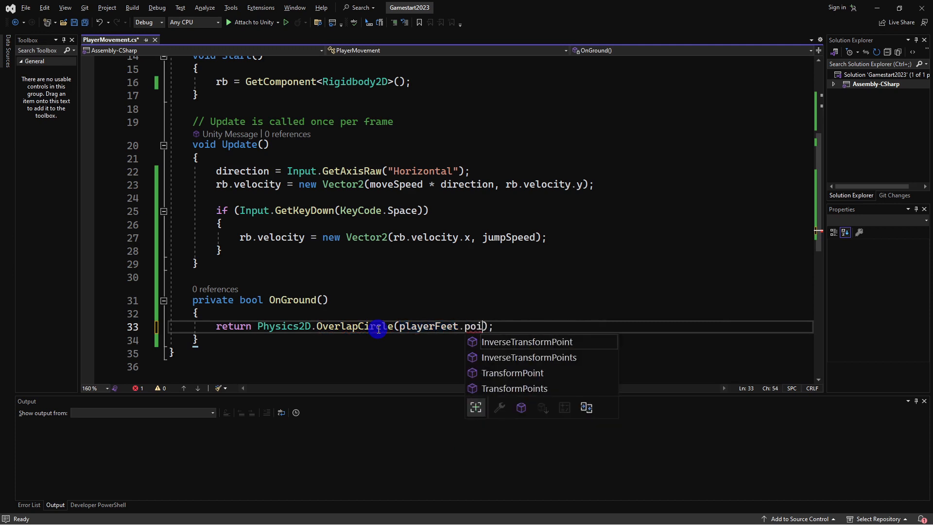
{"action": "key", "text": "BackSpace"}
{"action": "type", "text": "sition"}
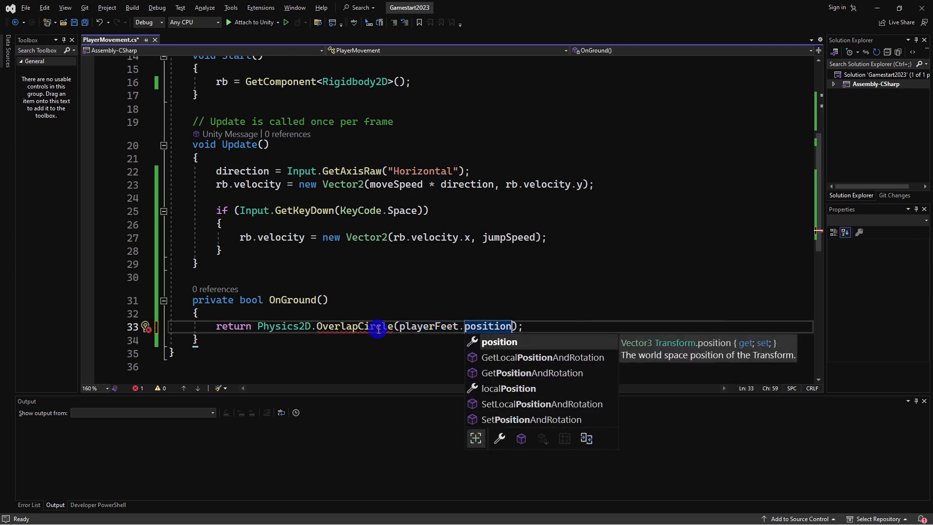
{"action": "type", "text": ","}
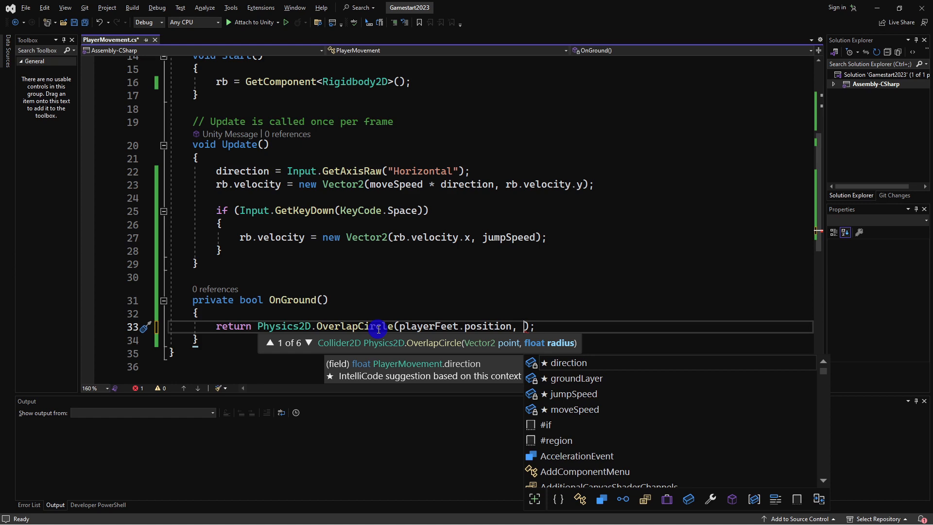
Complete the OverlapCircle call with a radius of 0.04f and groundLayer as the layer mask, and save the script
{"action": "type", "text": "0.04f, "}
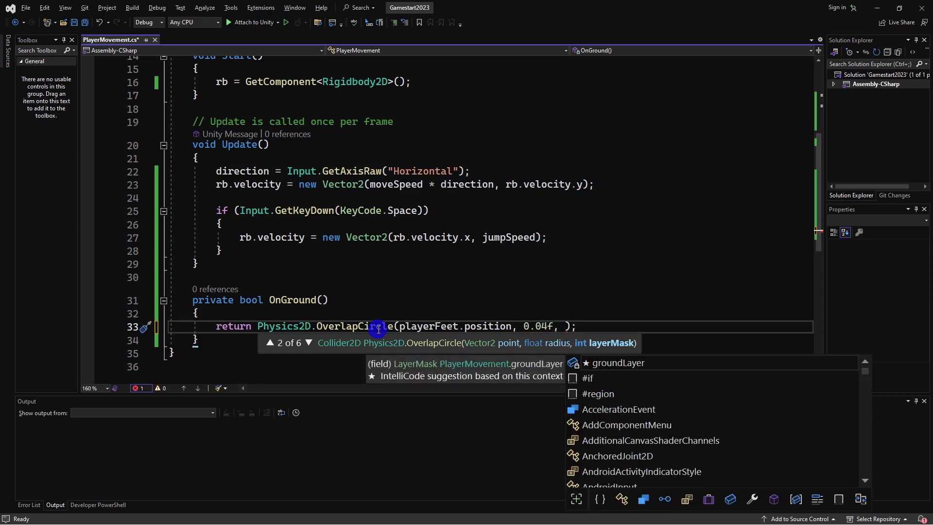
{"action": "type", "text": "groundL"}
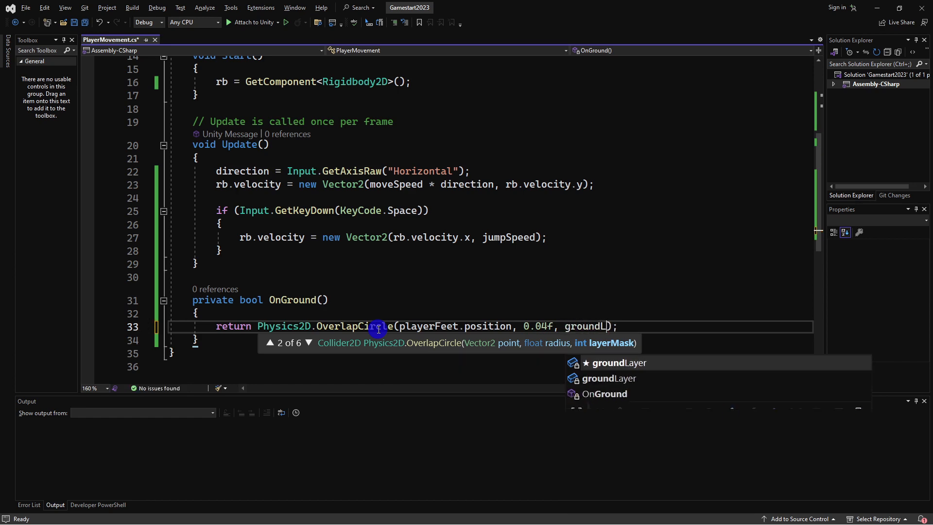
{"action": "key", "text": "Tab"}
{"action": "key", "text": "End"}
{"action": "key", "text": "ctrl+s"}
{"action": "key", "text": "Left"}
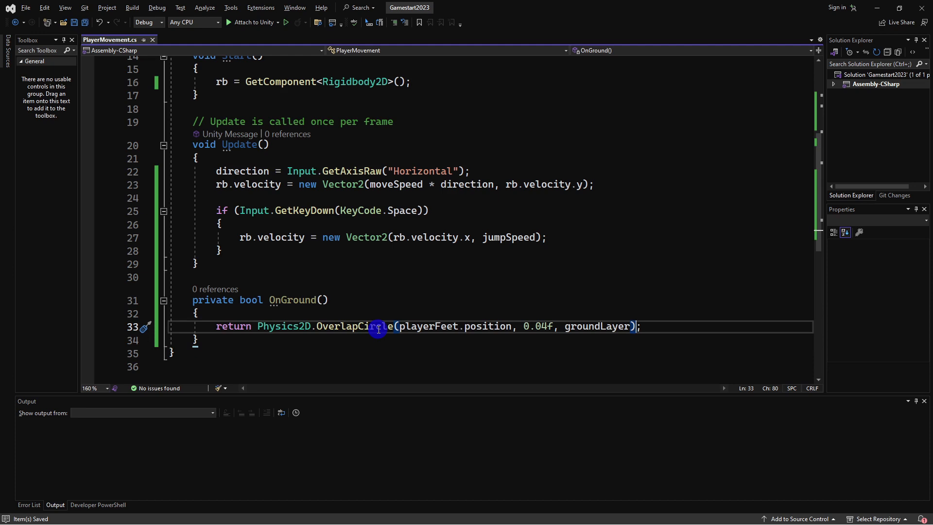
Extend the Space-key jump condition in Update with && OnGround() and save the script
{"action": "double_click", "coordinate": [379, 329]}
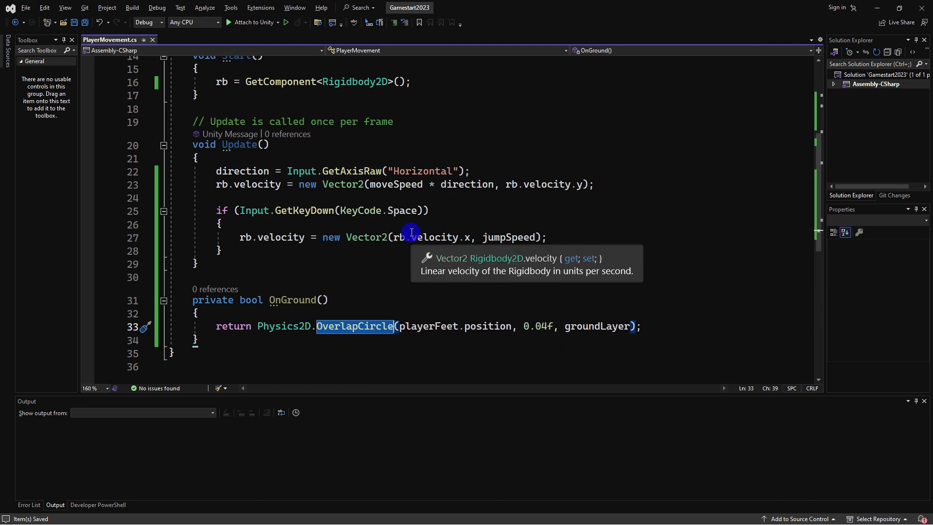
{"action": "scroll", "coordinate": [412, 232], "scroll_direction": "up", "scroll_amount": 3}
{"action": "scroll", "coordinate": [454, 248], "scroll_direction": "up", "scroll_amount": 1}
{"action": "left_click", "coordinate": [454, 251]}
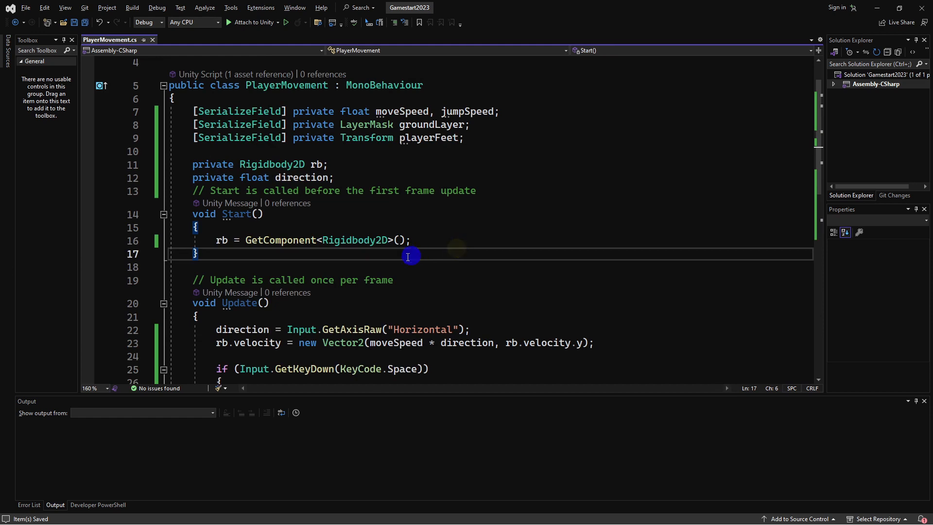
{"action": "scroll", "coordinate": [414, 254], "scroll_direction": "down", "scroll_amount": 3}
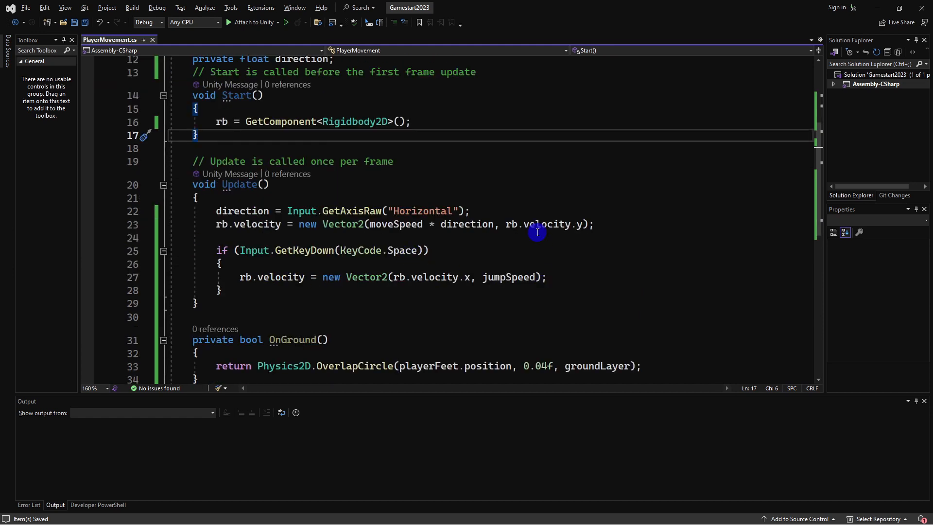
{"action": "scroll", "coordinate": [506, 259], "scroll_direction": "down", "scroll_amount": 2}
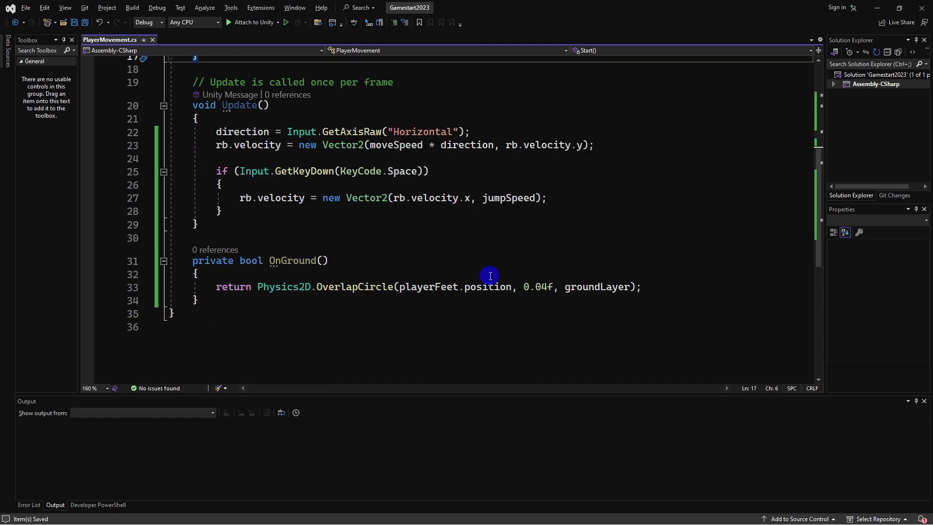
{"action": "left_click", "coordinate": [426, 172]}
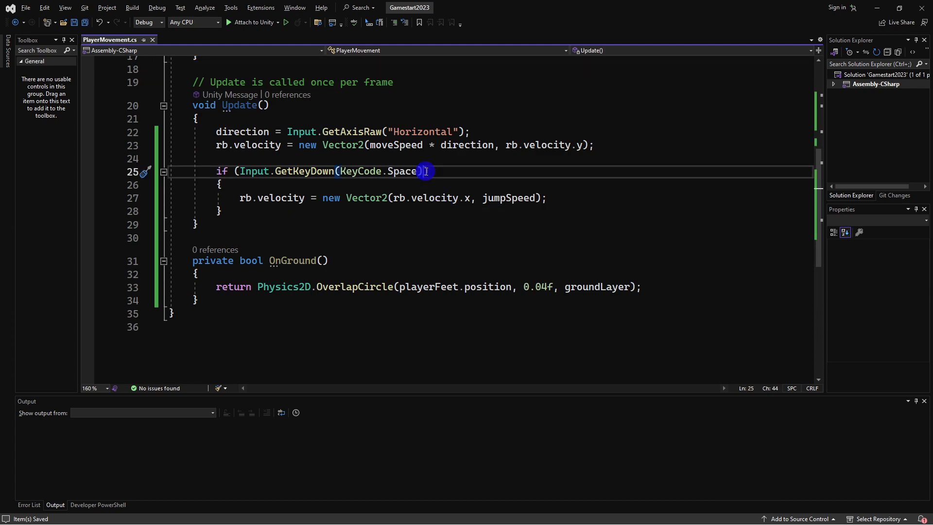
{"action": "type", "text": "&& OnGround"}
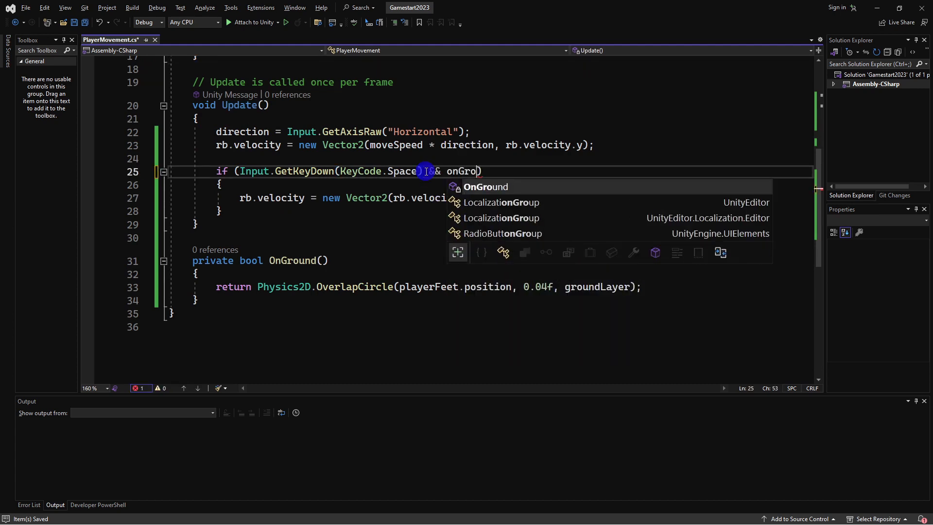
{"action": "type", "text": "()"}
{"action": "key", "text": "Down"}
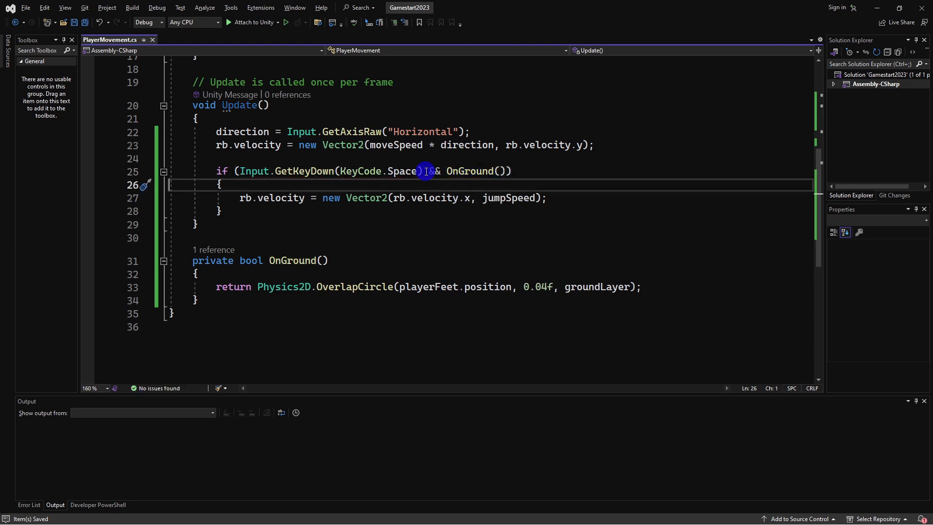
Switch to Unity, run the scene to try out jumping, and stop play mode
{"action": "key", "text": "alt+Tab"}
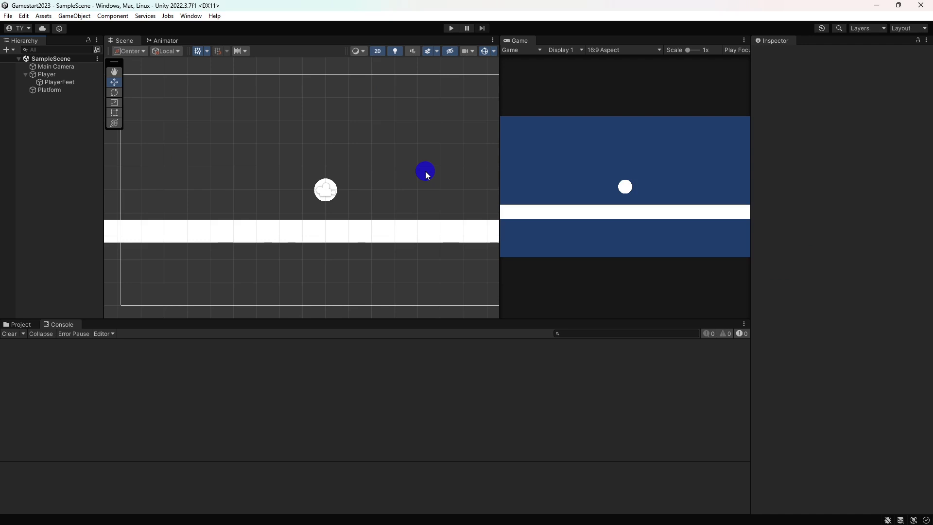
{"action": "left_click", "coordinate": [448, 28]}
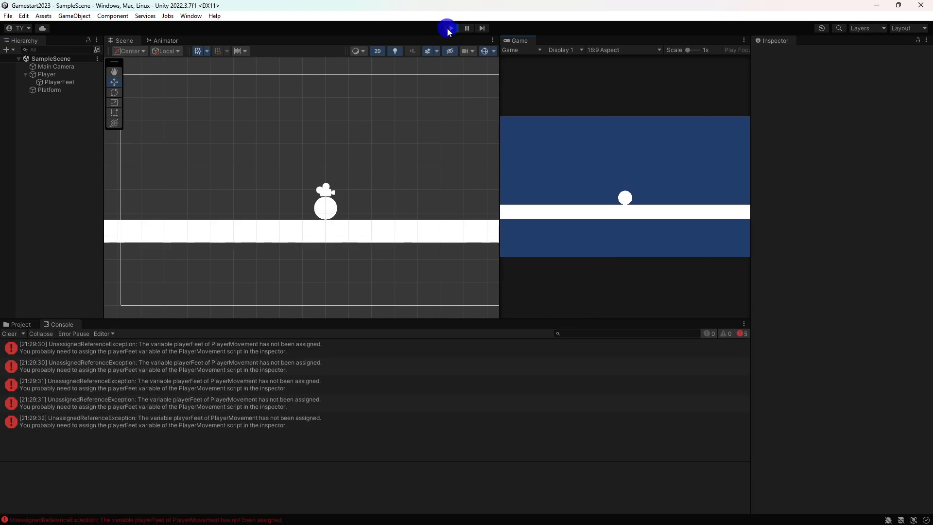
{"action": "left_click", "coordinate": [450, 28]}
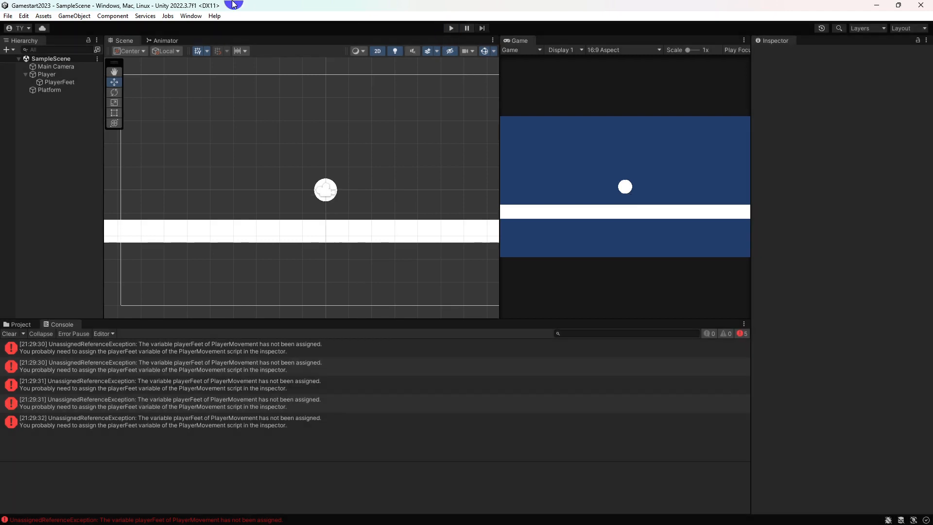
Set the Ground Layer of the Player's Player Movement script to Ground
{"action": "left_click", "coordinate": [84, 74]}
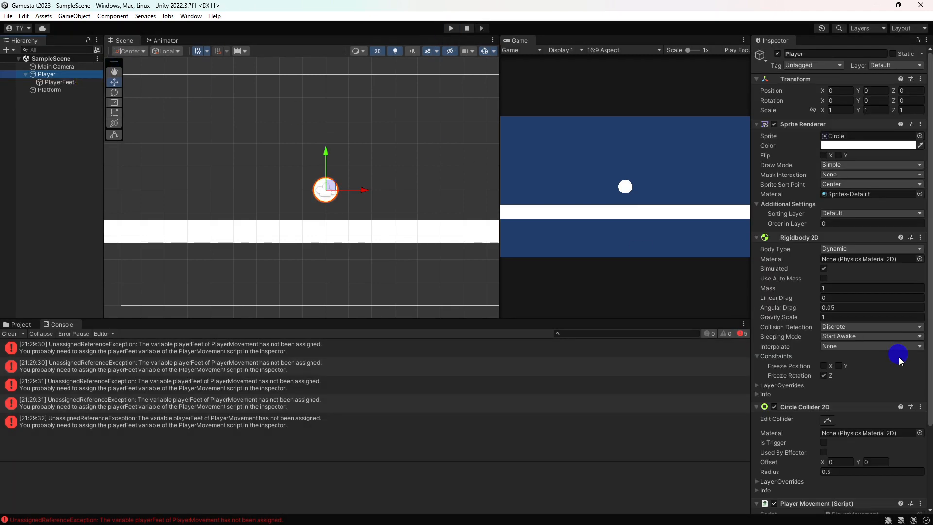
{"action": "scroll", "coordinate": [899, 357], "scroll_direction": "down", "scroll_amount": 5}
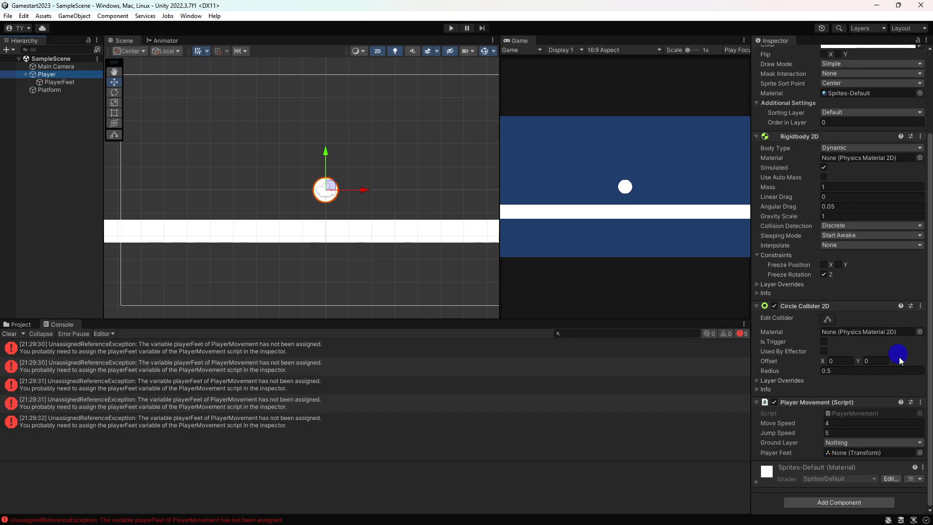
{"action": "left_click", "coordinate": [867, 443]}
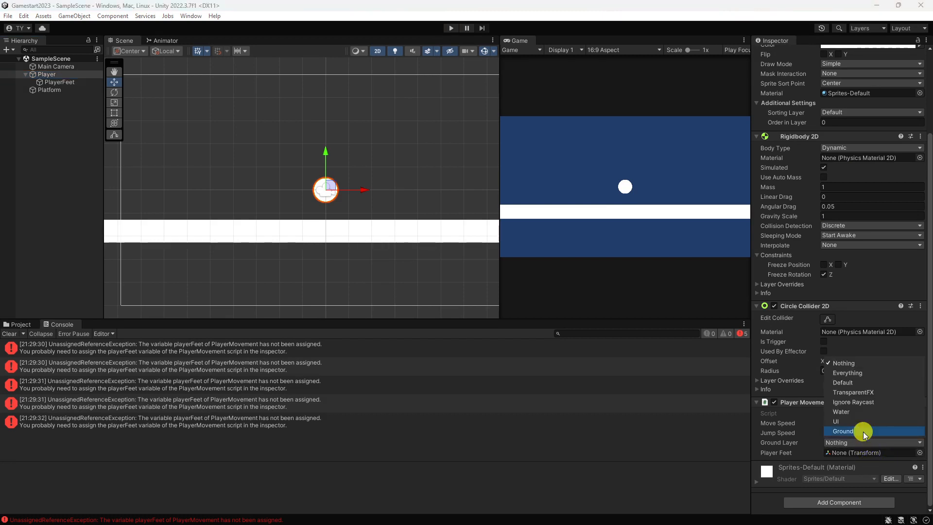
{"action": "left_click", "coordinate": [863, 432]}
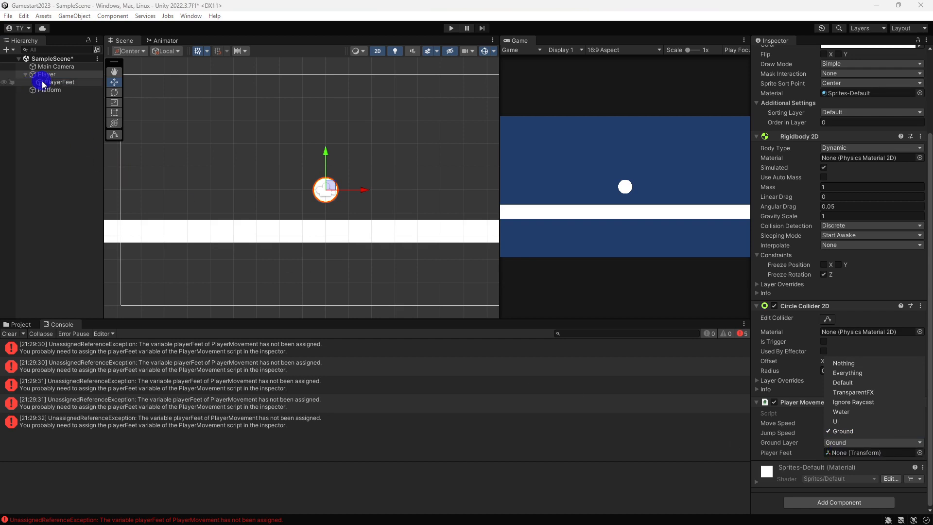
Assign the PlayerFeet object to the Player Feet field of the Player Movement script
{"action": "left_click_drag", "start_coordinate": [43, 84], "coordinate": [833, 452]}
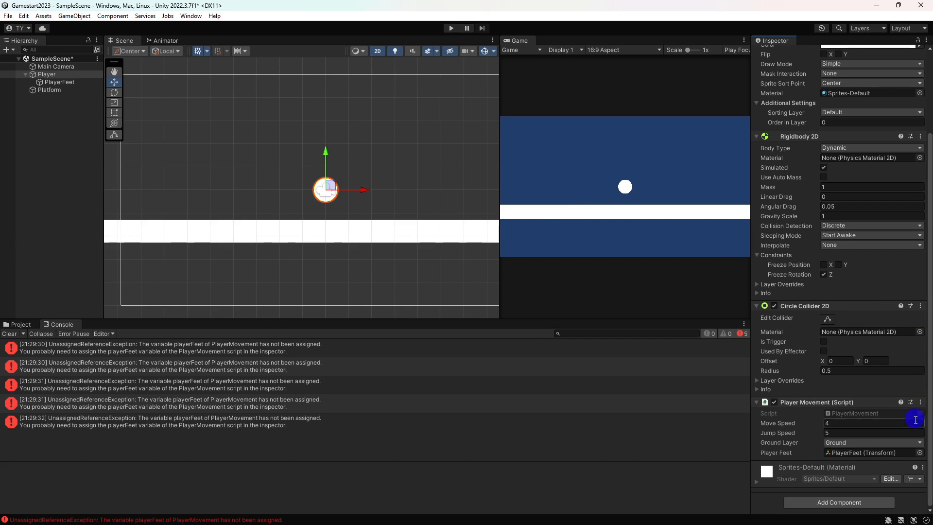
{"action": "left_click", "coordinate": [920, 453]}
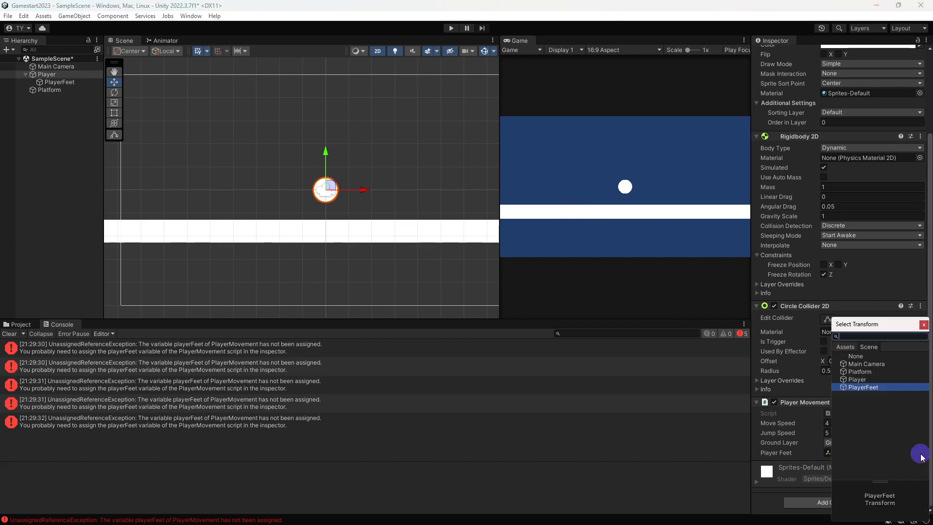
{"action": "left_click", "coordinate": [886, 388]}
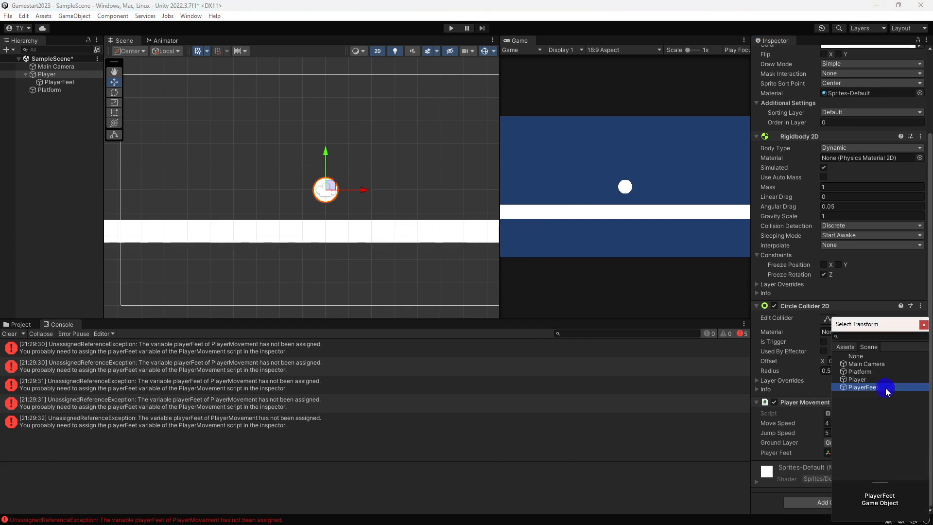
{"action": "double_click", "coordinate": [886, 388]}
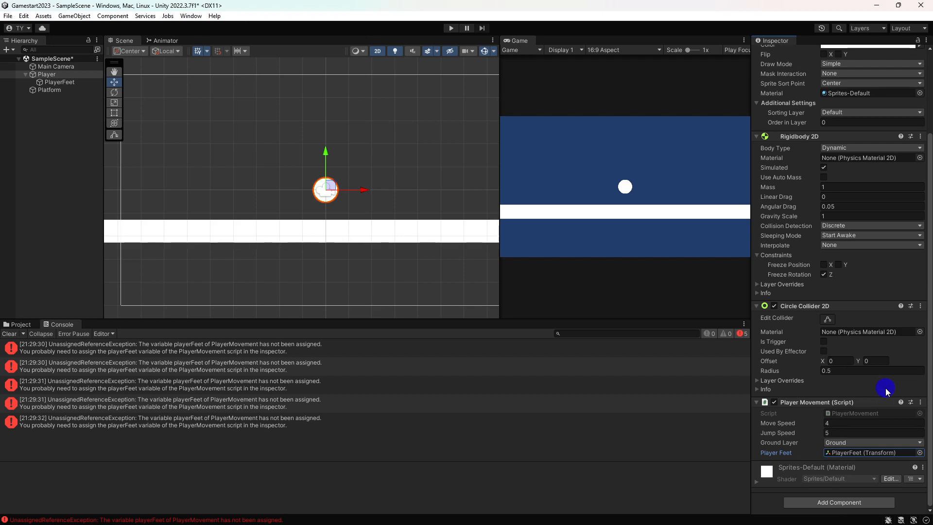
Review the jump code in Visual Studio, return to Unity and play the scene, making the Player jump repeatedly to test the ground check
{"action": "key", "text": "alt+Tab"}
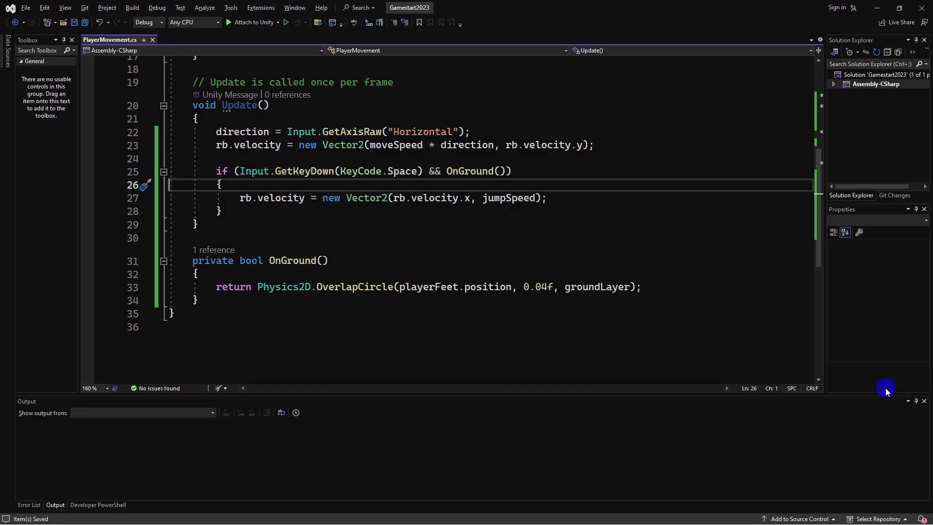
{"action": "scroll", "coordinate": [715, 297], "scroll_direction": "up", "scroll_amount": 1}
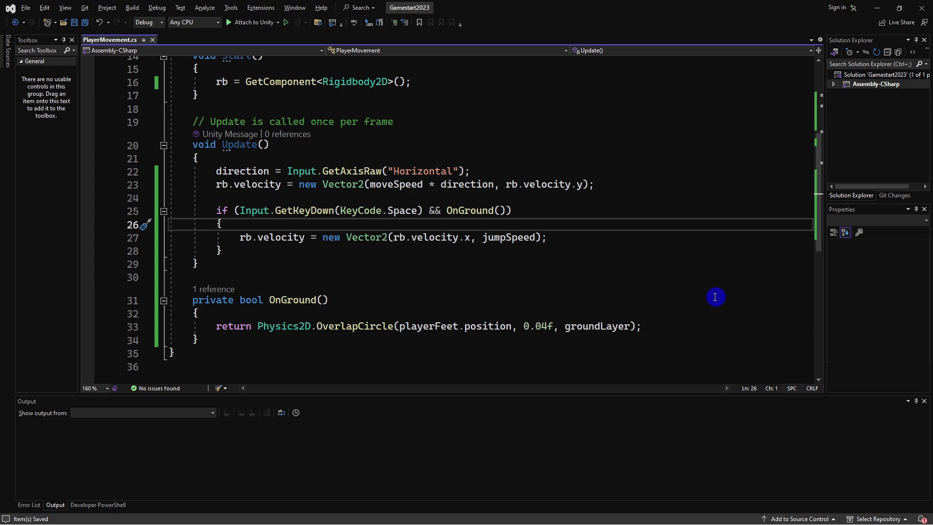
{"action": "key", "text": "alt+Tab"}
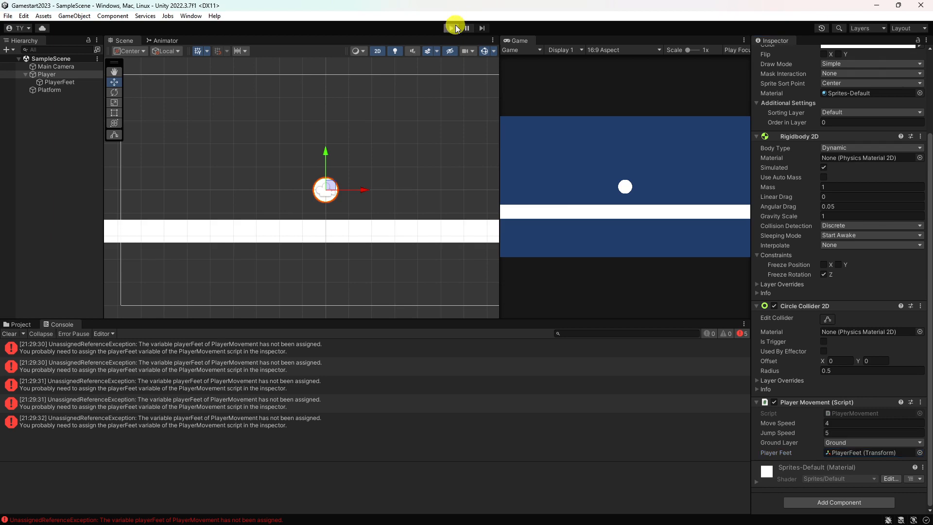
{"action": "left_click", "coordinate": [453, 28]}
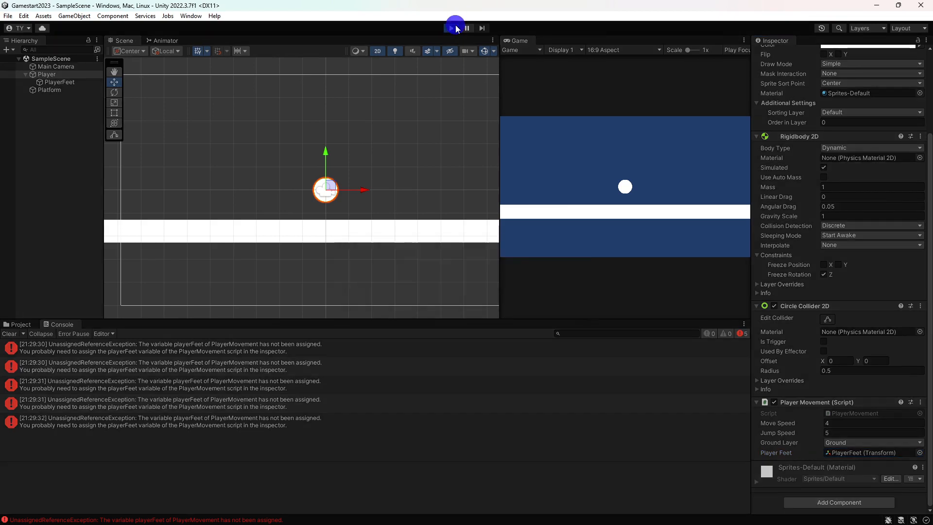
{"action": "key", "text": "space"}
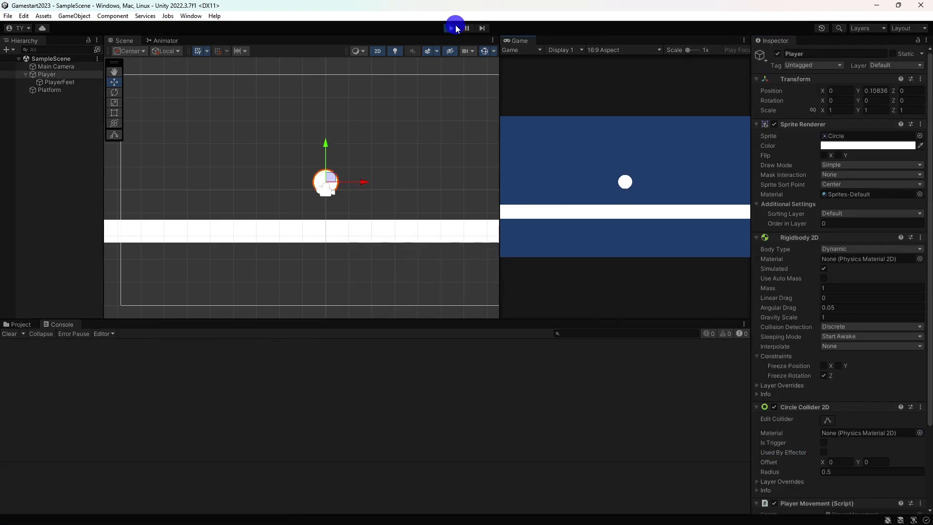
{"action": "key", "text": "space"}
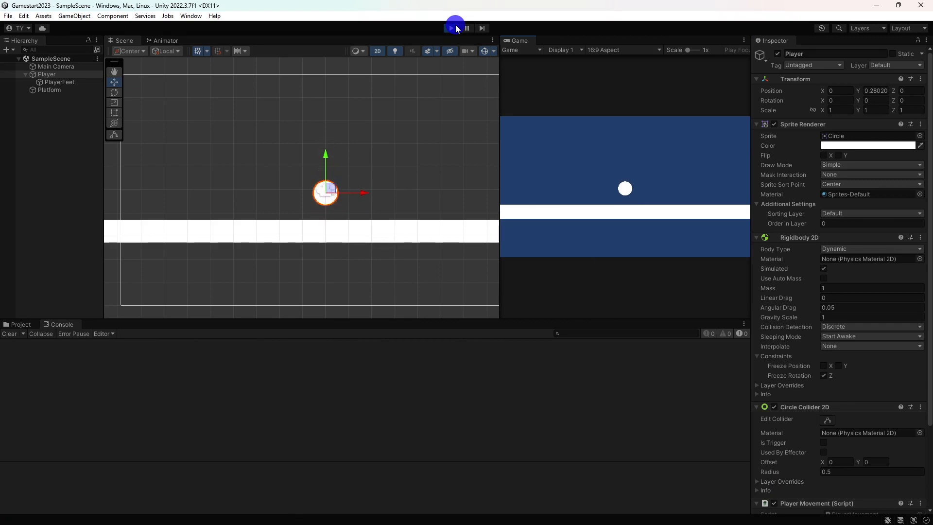
{"action": "key", "text": "space"}
{"action": "key", "text": "space"}
{"action": "key", "text": "space"}
{"action": "key", "text": "space"}
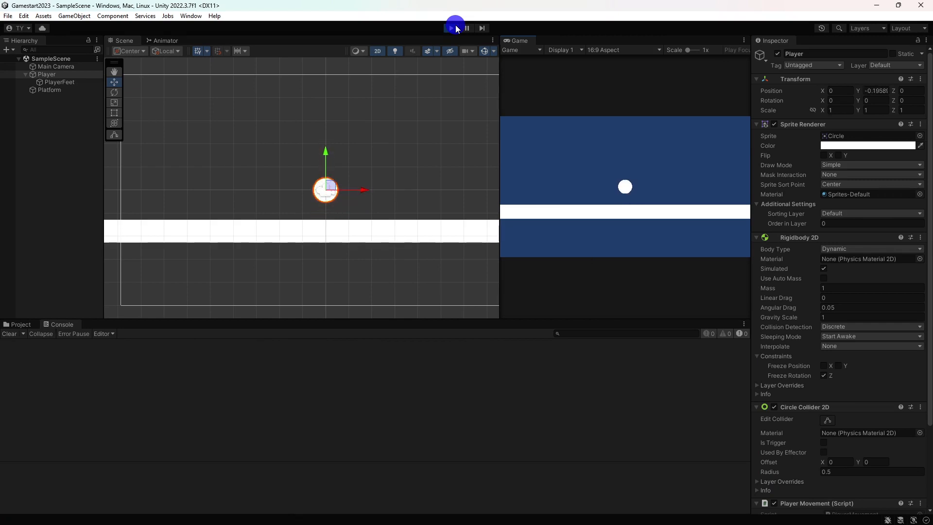
{"action": "key", "text": "space"}
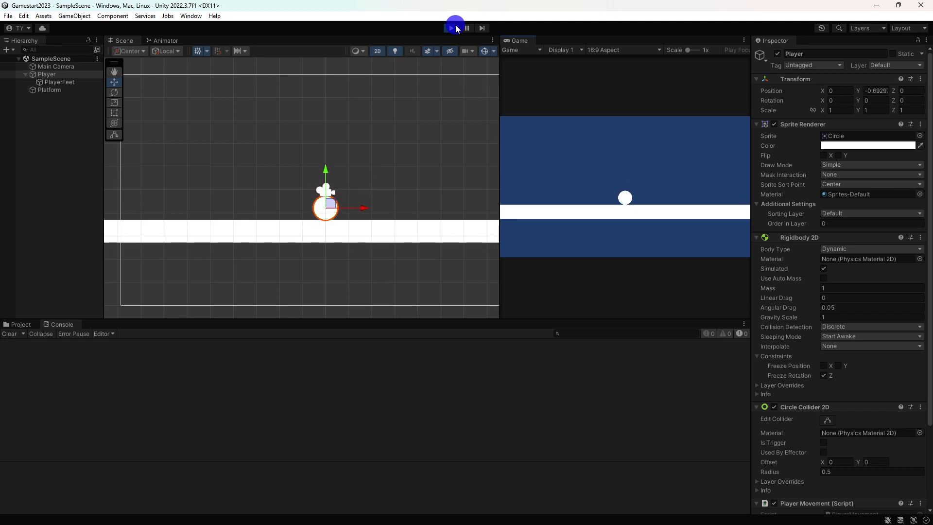
Stop play mode, view the Weekly Challenge slide in the PowerPoint slide show, go back one slide and return to Unity
{"action": "left_click", "coordinate": [451, 28]}
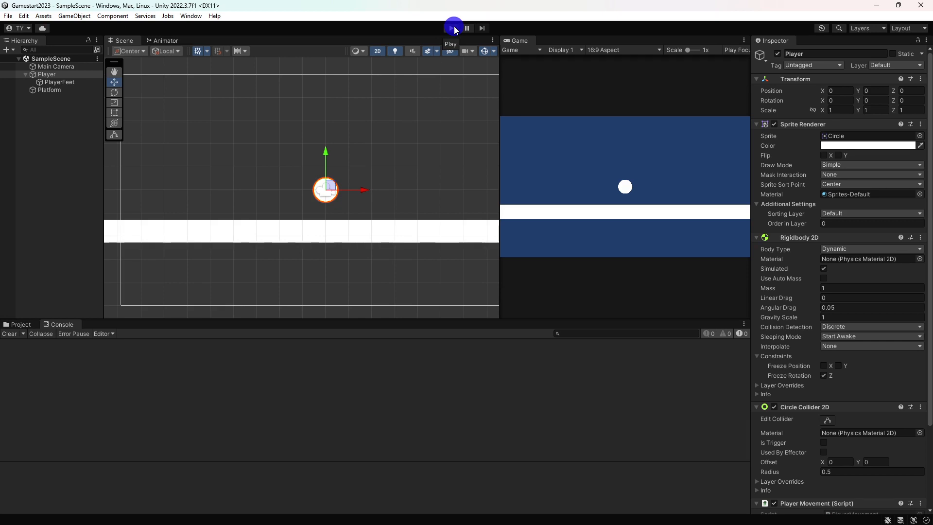
{"action": "key", "text": "alt+Tab"}
{"action": "key", "text": "Right"}
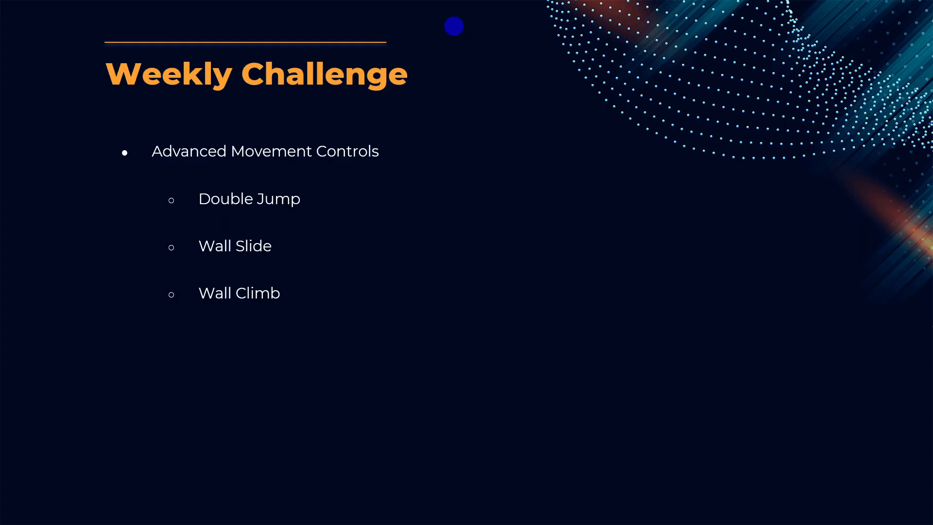
{"action": "key", "text": "Left"}
{"action": "key", "text": "alt+Tab"}
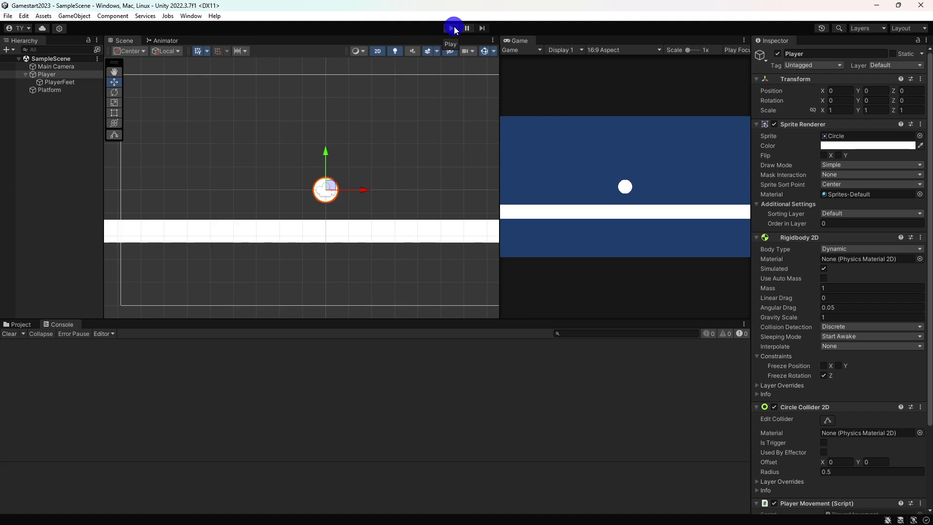
Review the GetAxisRaw, GetKeyDown and Vector2 calls in the Update method of PlayerMovement.cs in Visual Studio, and return to Unity
{"action": "key", "text": "alt+Tab"}
{"action": "key", "text": "alt+Tab"}
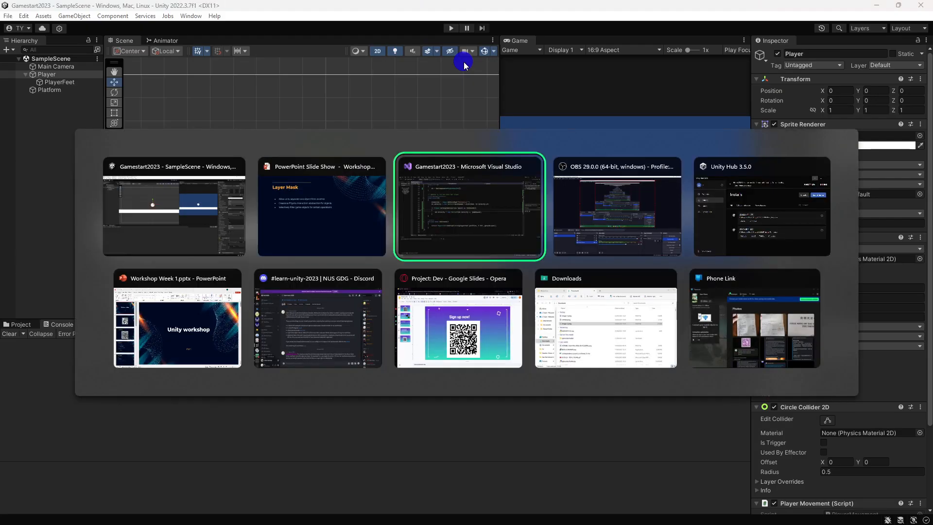
{"action": "scroll", "coordinate": [466, 97], "scroll_direction": "up", "scroll_amount": 4}
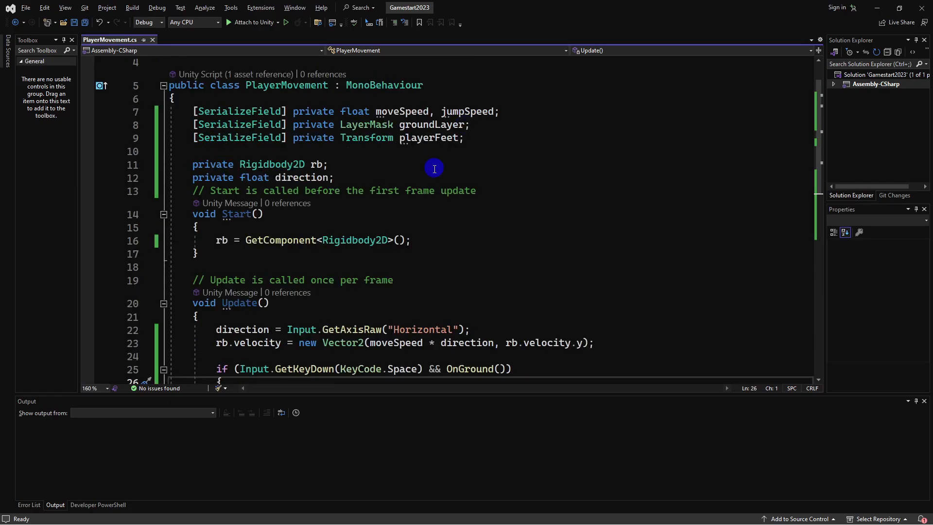
{"action": "scroll", "coordinate": [435, 168], "scroll_direction": "down", "scroll_amount": 2}
{"action": "scroll", "coordinate": [434, 169], "scroll_direction": "down", "scroll_amount": 2}
{"action": "left_click", "coordinate": [343, 171]}
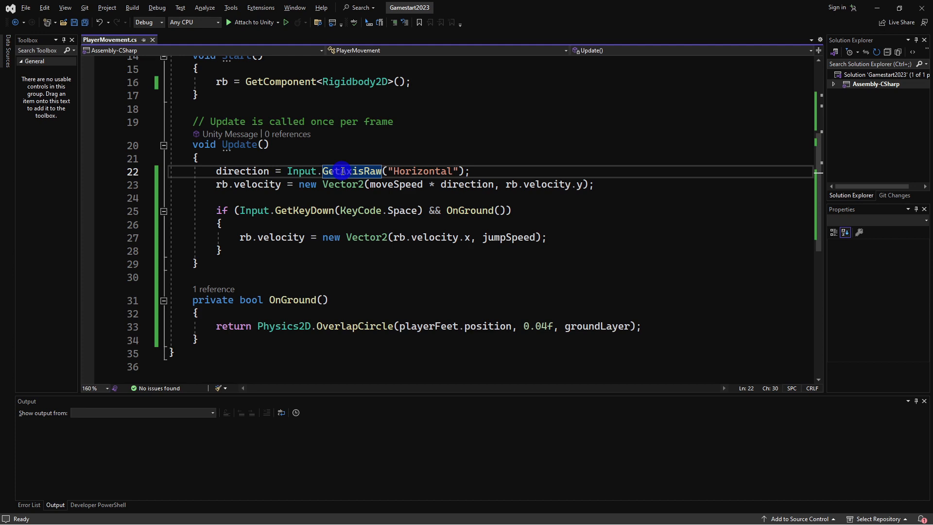
{"action": "double_click", "coordinate": [302, 210]}
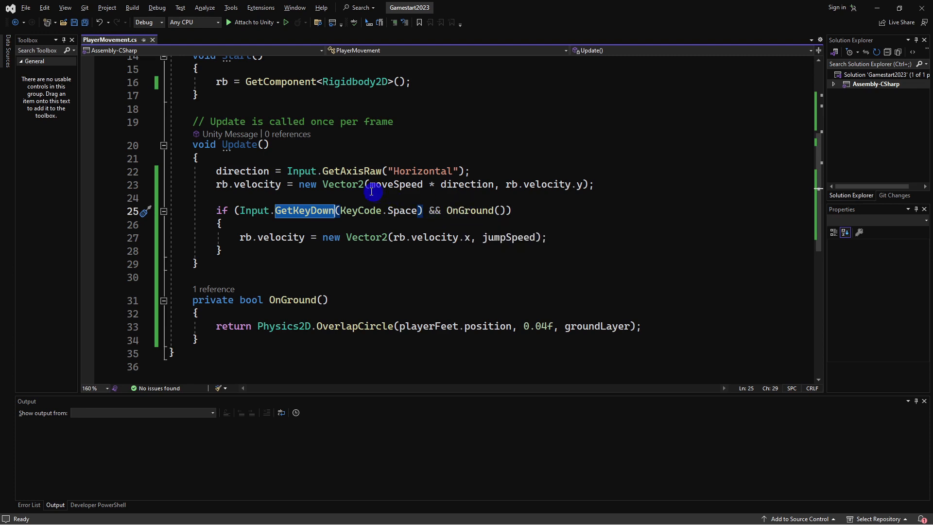
{"action": "double_click", "coordinate": [330, 185]}
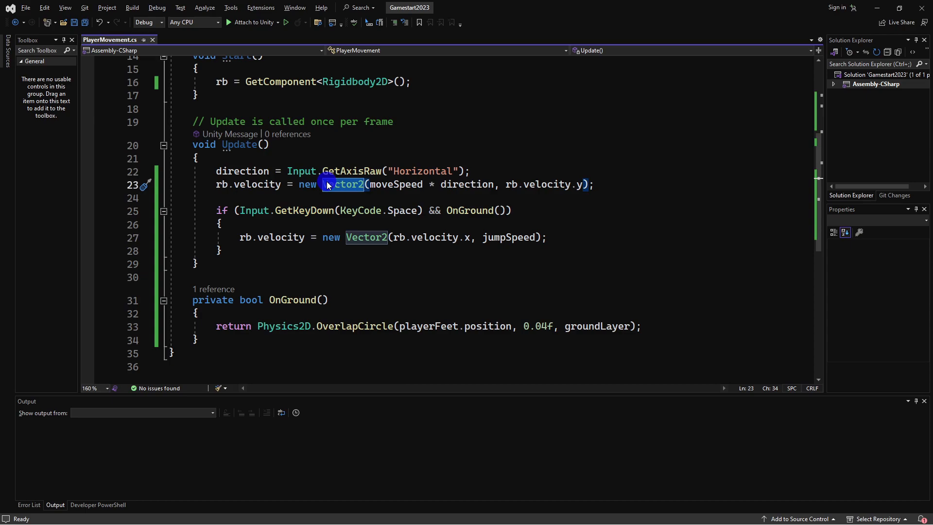
{"action": "key", "text": "alt+Tab"}
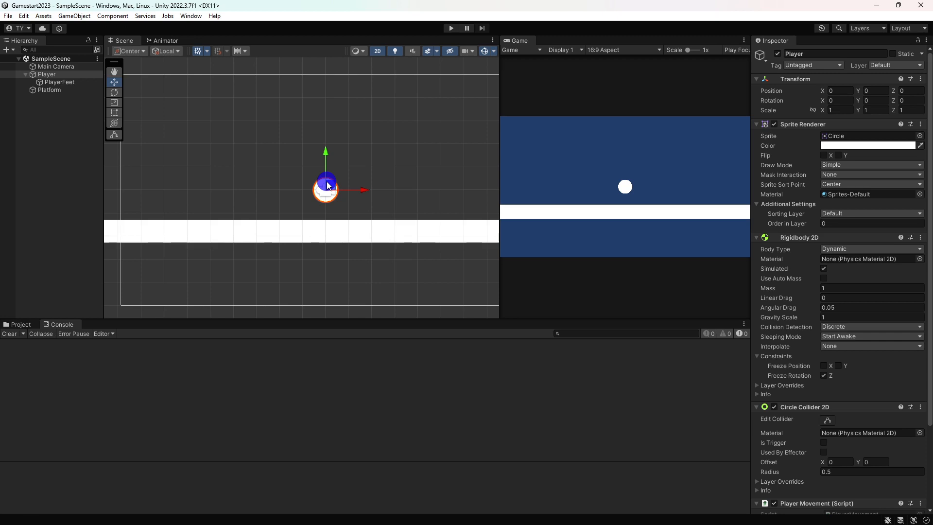
Switch to the PowerPoint slide show and advance from the Layer Mask slide to the Weekly Challenge slide
{"action": "key", "text": "alt+Tab"}
{"action": "key", "text": "alt+Tab"}
{"action": "key", "text": "alt+Tab"}
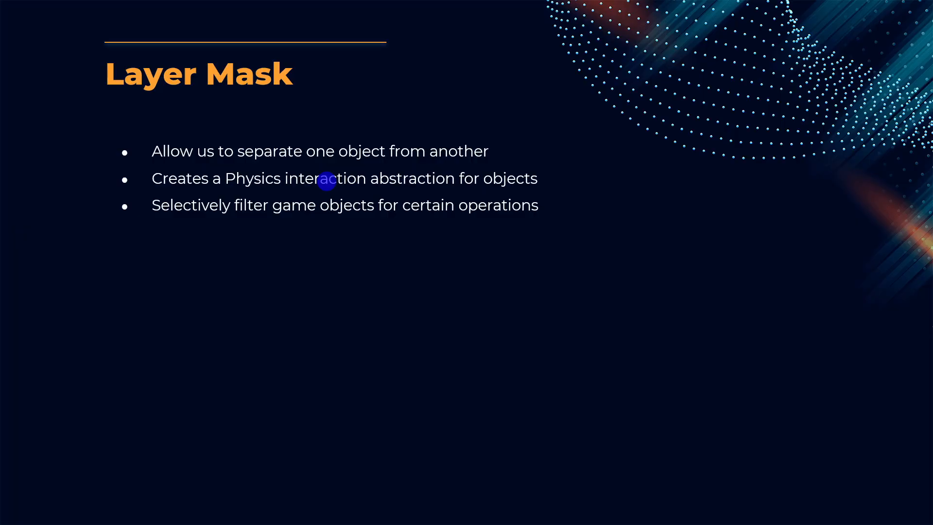
{"action": "key", "text": "Right"}
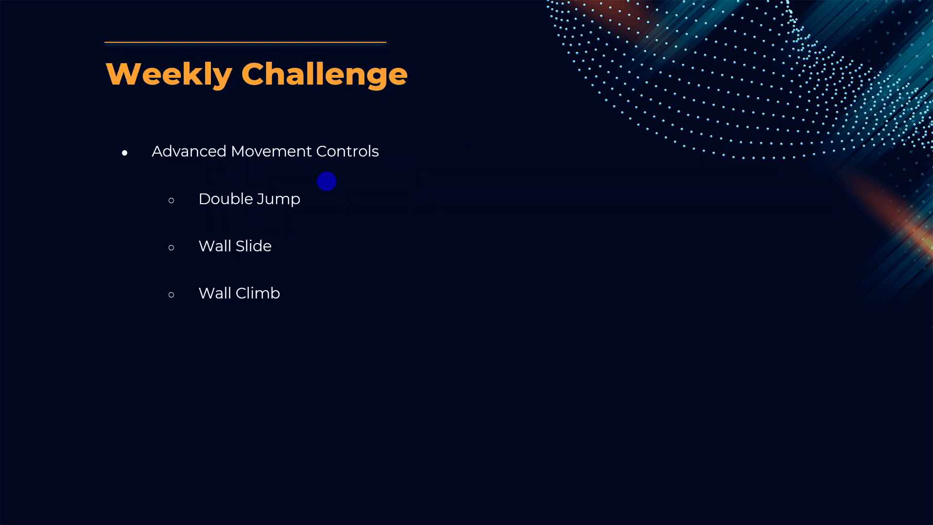